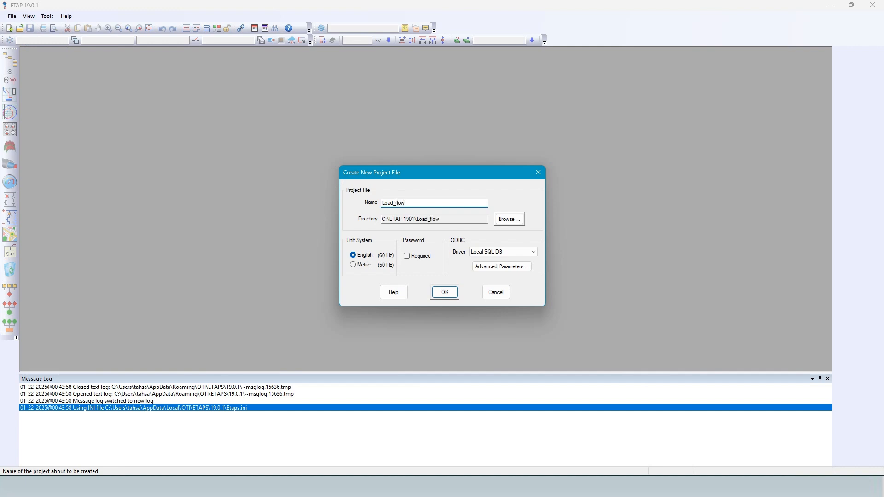
Create the Load_flow project with the English (60 Hz) unit system and Project Master & Editor access.
click(445, 294)
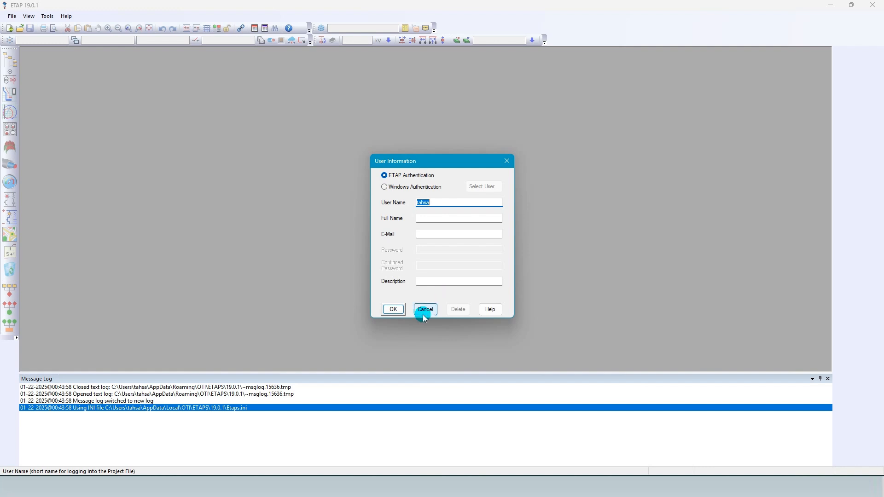
click(397, 310)
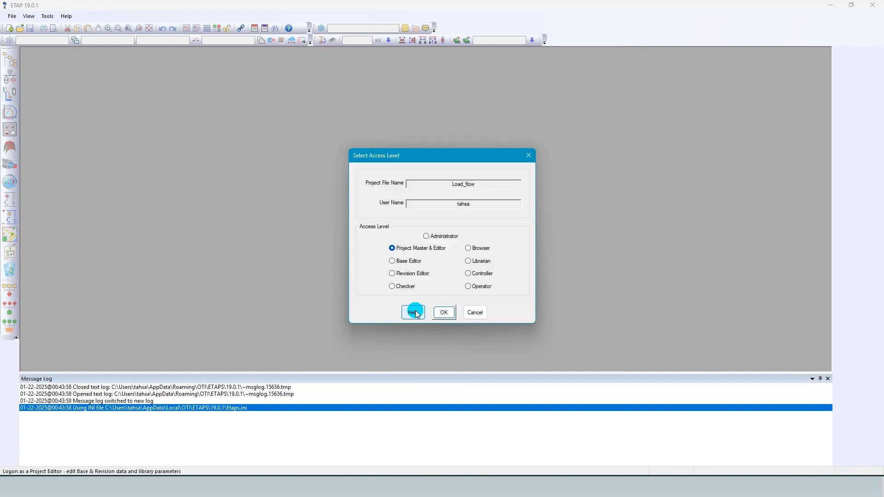
click(444, 313)
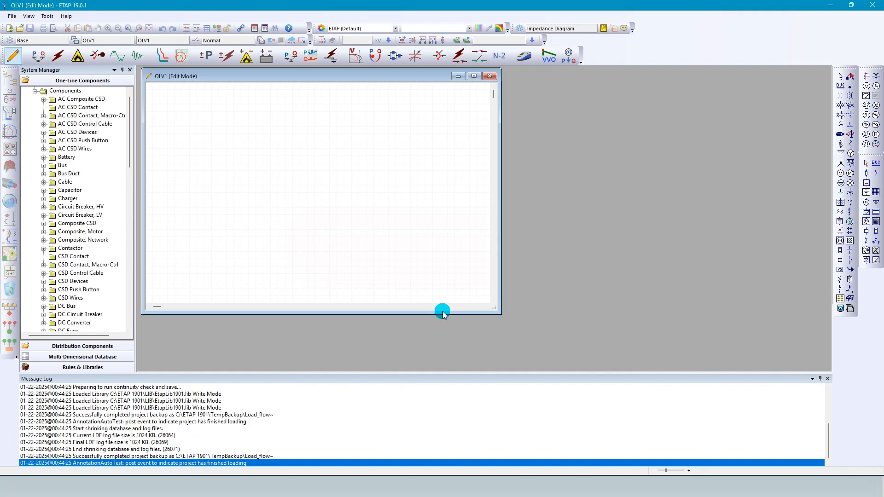
Maximize the OLV1 one-line diagram window and close the message log to enlarge the drawing area.
click(474, 76)
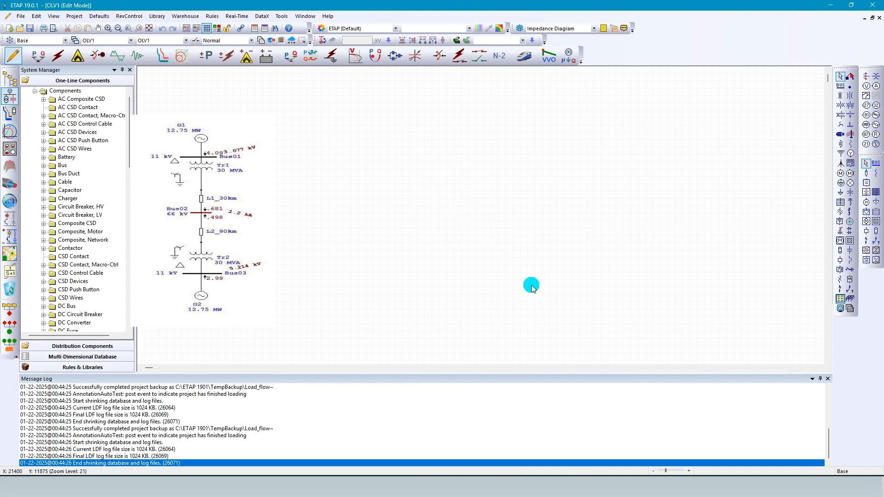
click(827, 380)
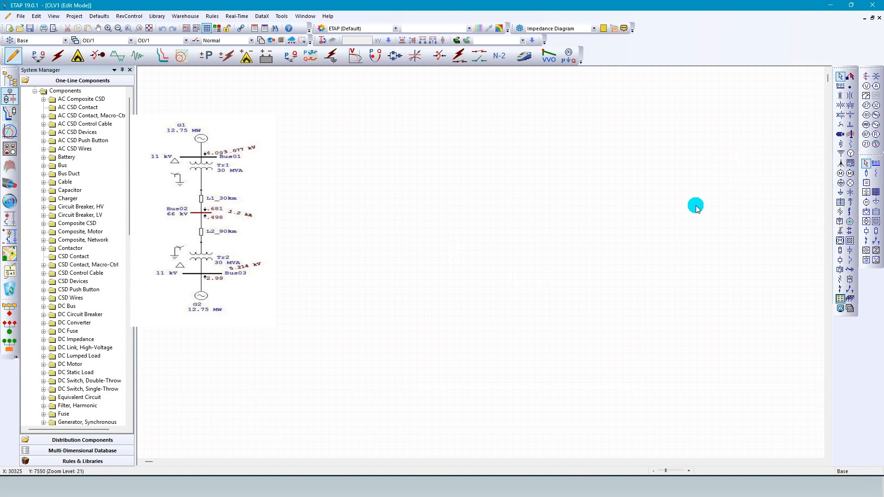
Place a synchronous generator near the top of the empty one-line diagram.
click(850, 155)
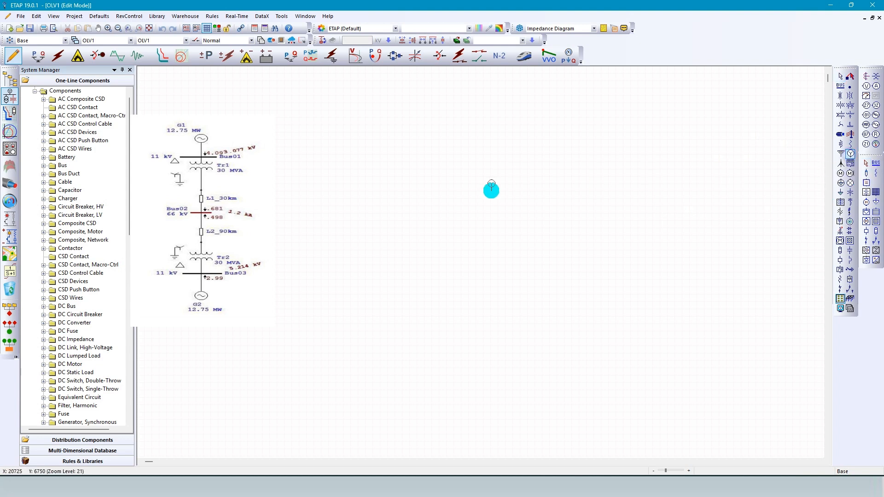
scroll(462, 182, up, 1)
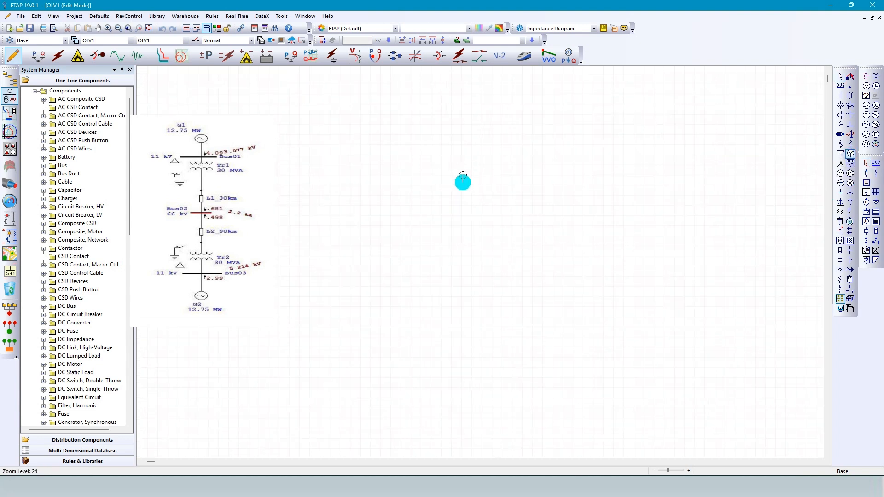
click(457, 171)
scroll(470, 158, up, 1)
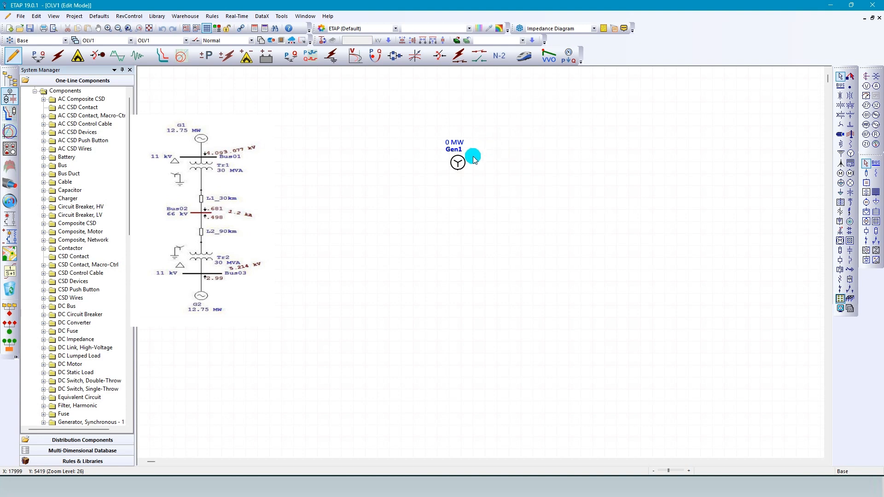
scroll(481, 140, up, 1)
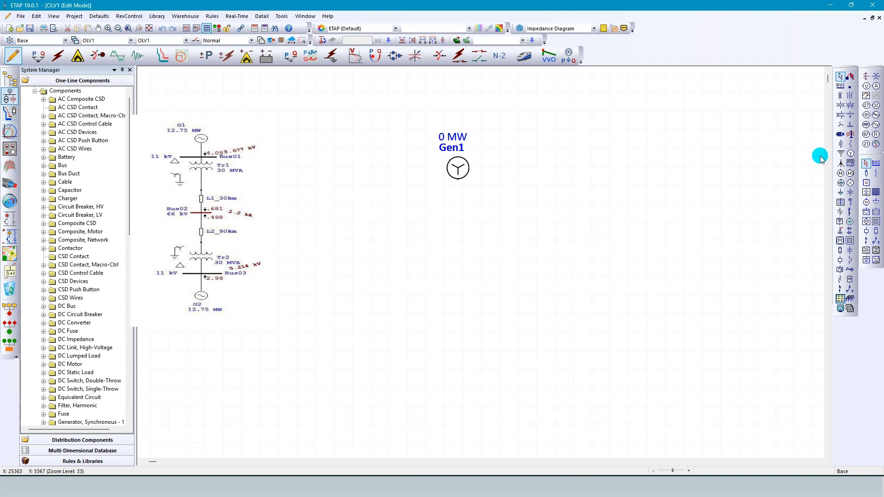
Place a bus below the generator and a two-winding transformer beneath that bus, aligned vertically with the generator.
click(839, 86)
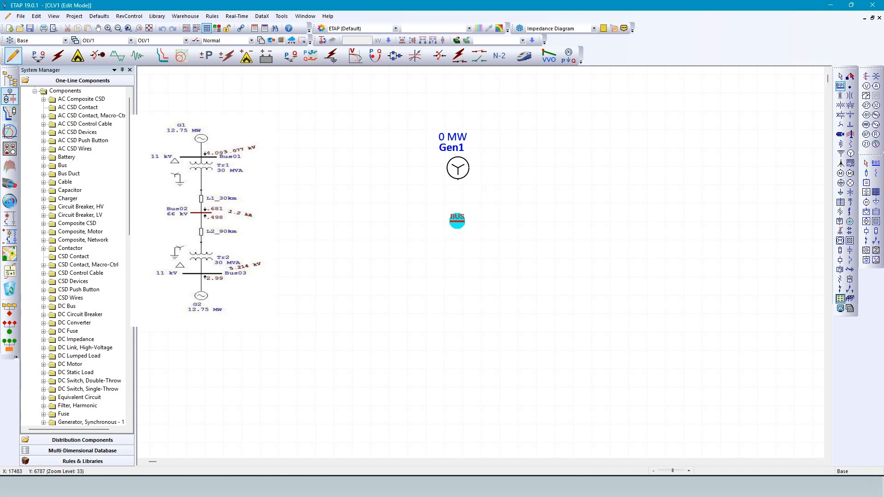
click(458, 221)
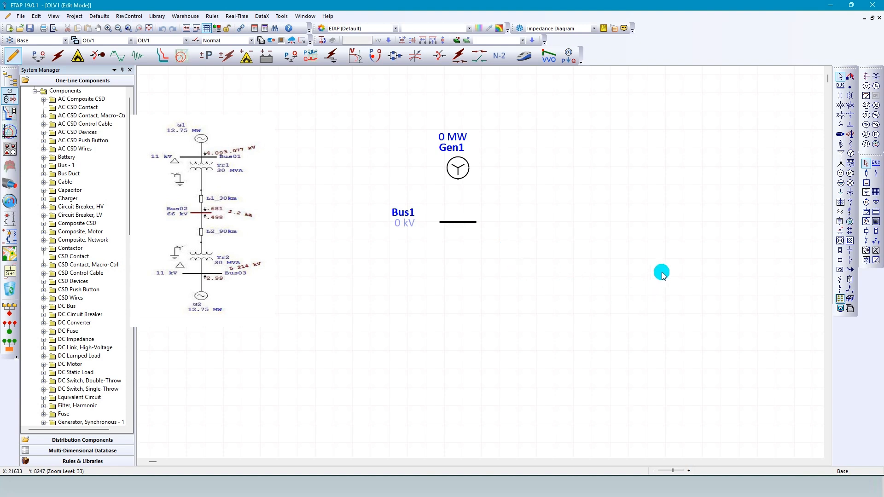
click(848, 105)
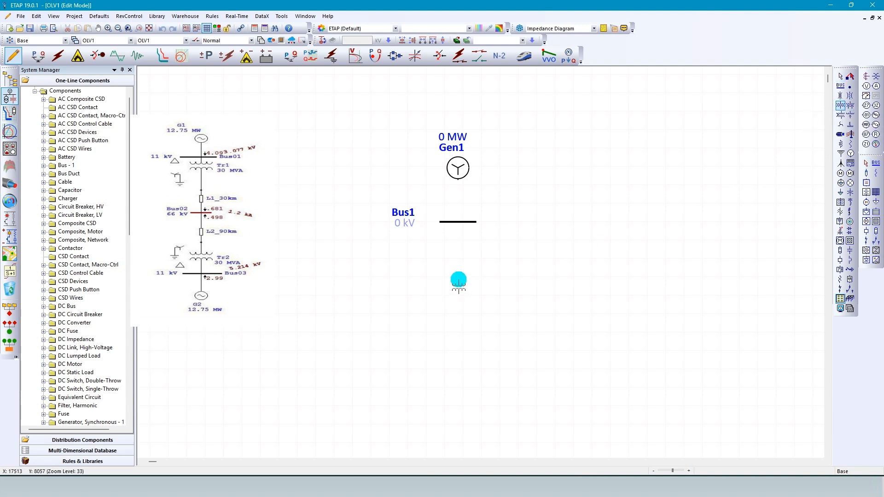
click(459, 281)
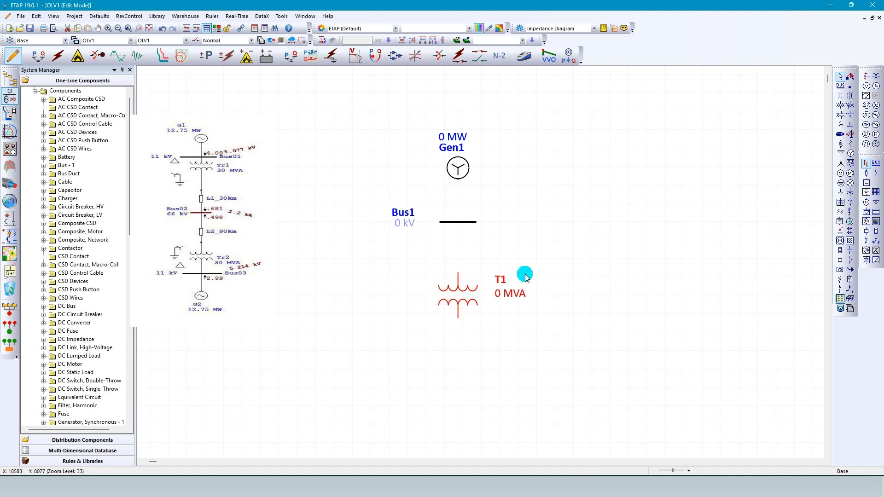
scroll(491, 256, down, 1)
scroll(493, 326, down, 3)
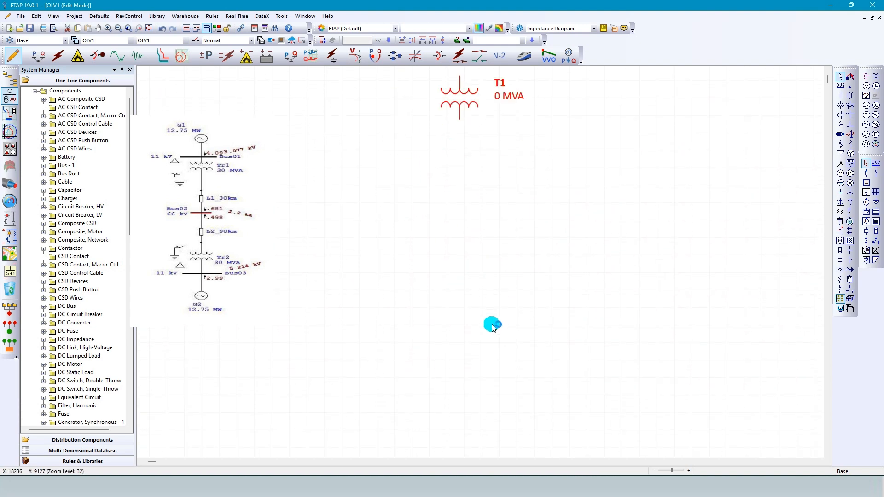
scroll(492, 324, up, 3)
scroll(491, 320, down, 1)
scroll(477, 310, down, 1)
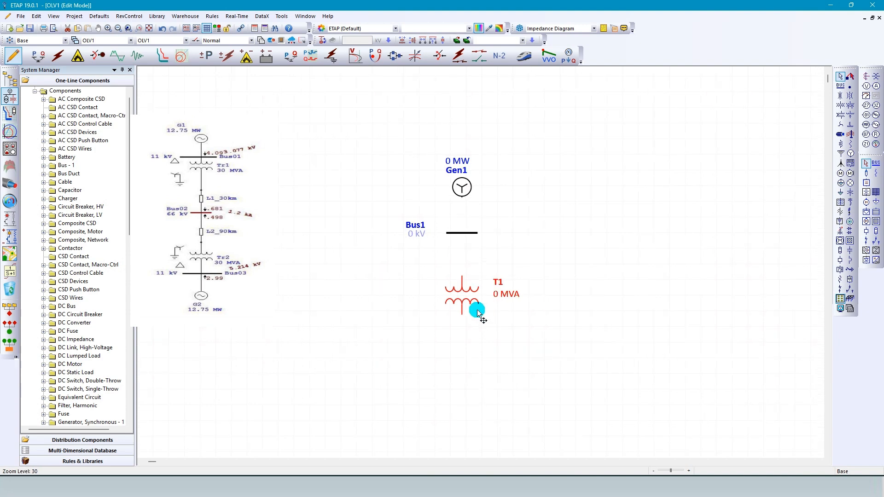
click(519, 334)
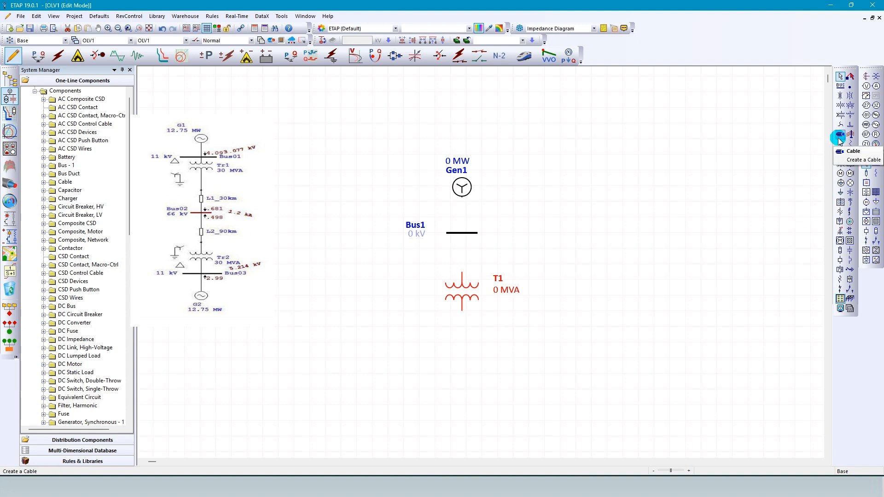
Place a cable directly below the two-winding transformer.
drag(838, 137, 462, 345)
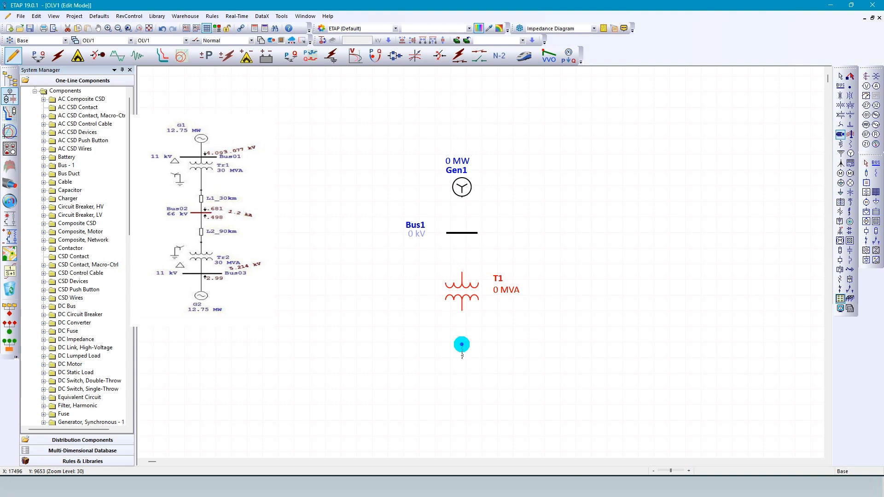
drag(462, 345, 462, 344)
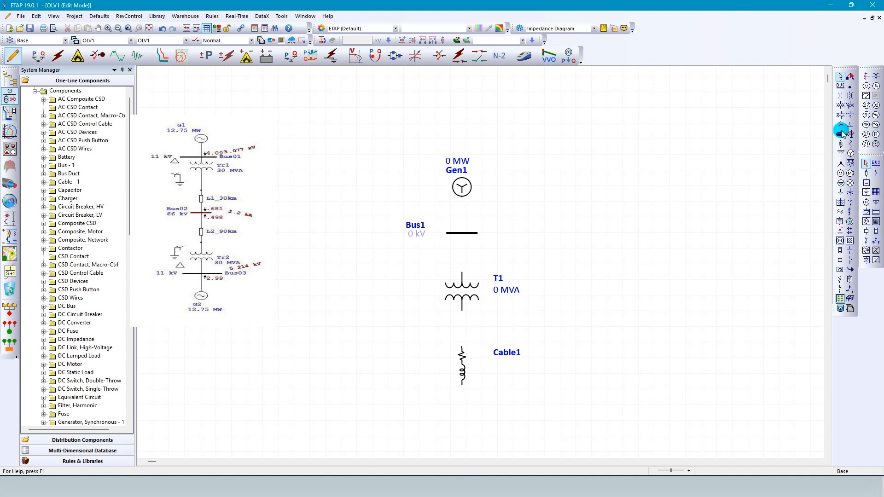
drag(842, 133, 474, 230)
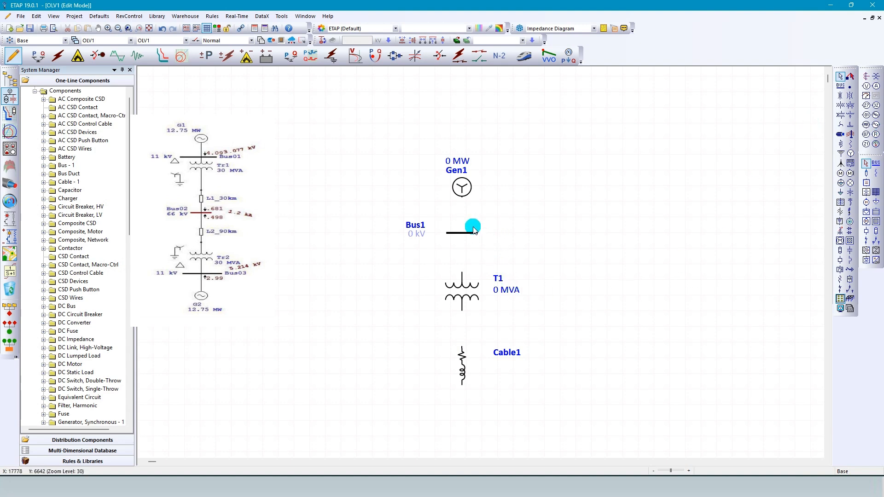
Place a second bus below the first cable and a second cable just beneath that bus, aligned with the column.
scroll(459, 189, down, 3)
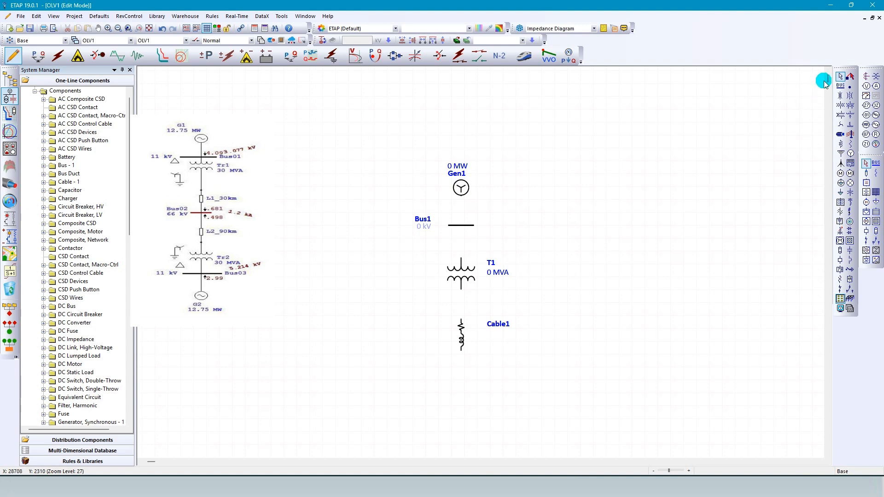
drag(828, 81, 827, 82)
scroll(476, 192, down, 1)
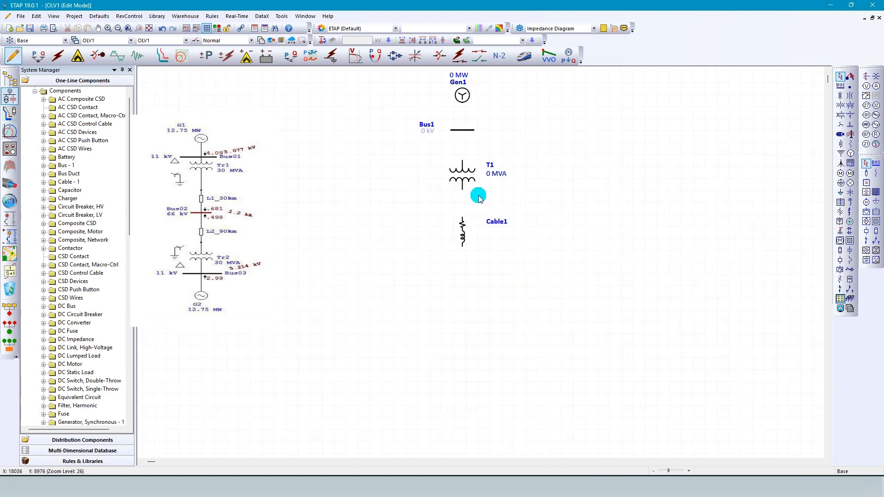
click(841, 86)
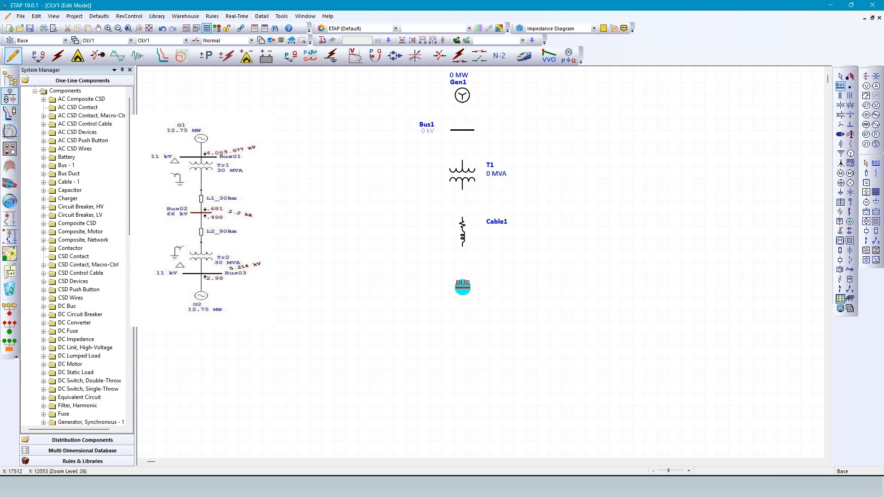
click(464, 289)
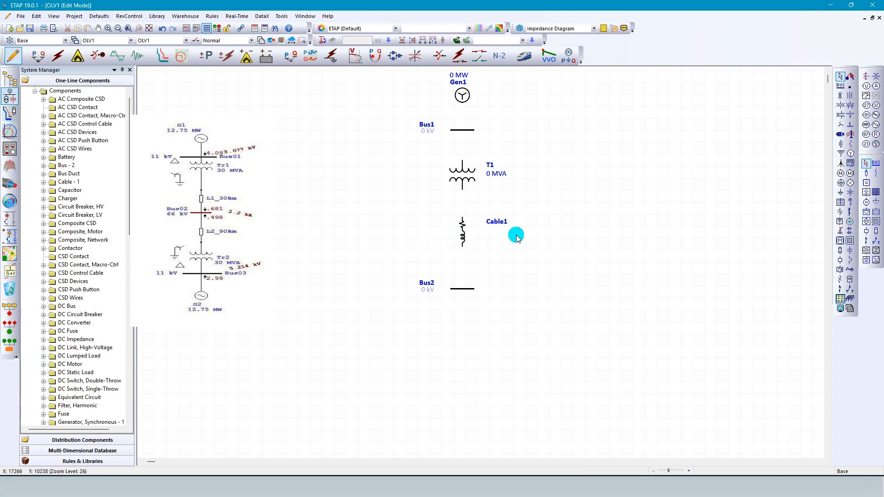
click(840, 134)
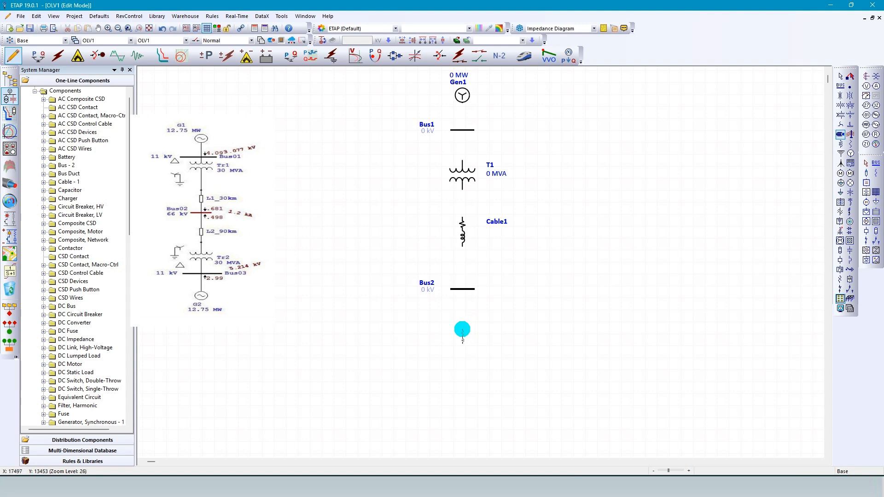
click(463, 329)
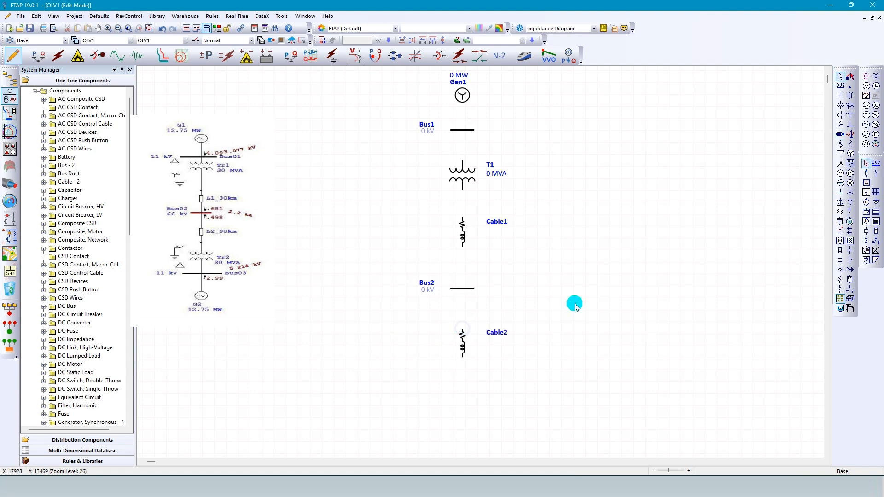
drag(466, 353, 463, 345)
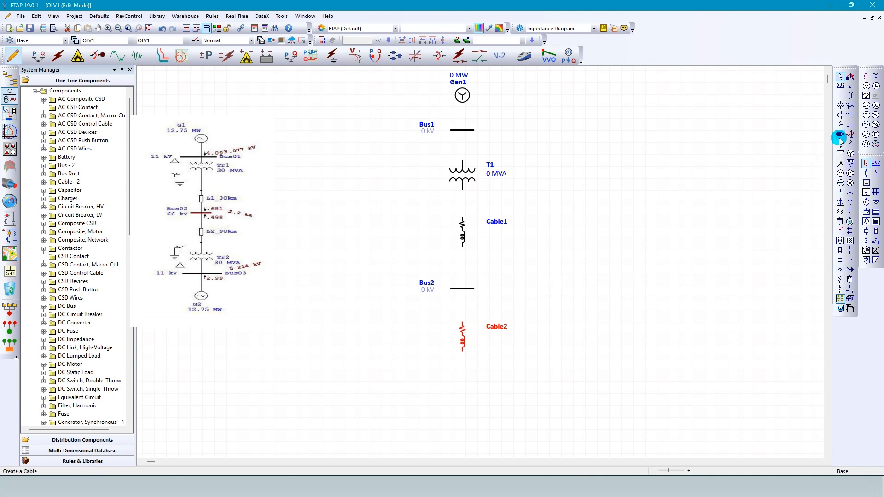
Place a second two-winding transformer below the second cable and another bus beneath that transformer.
click(841, 106)
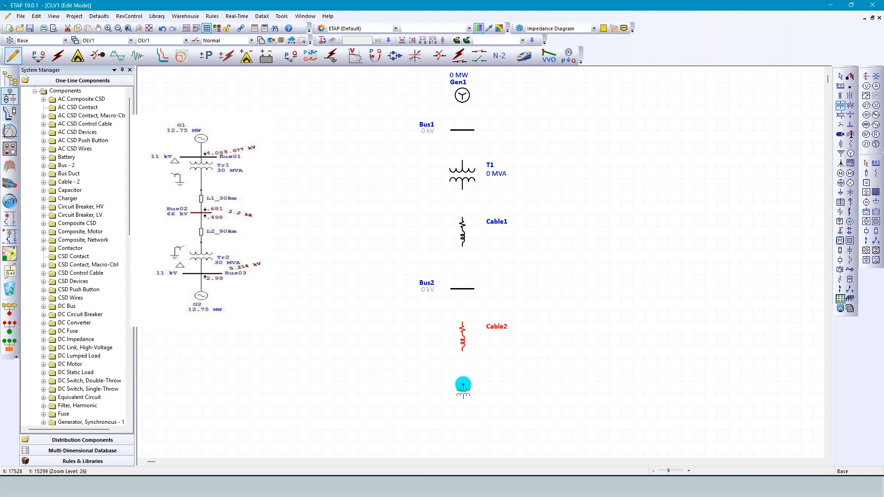
click(463, 385)
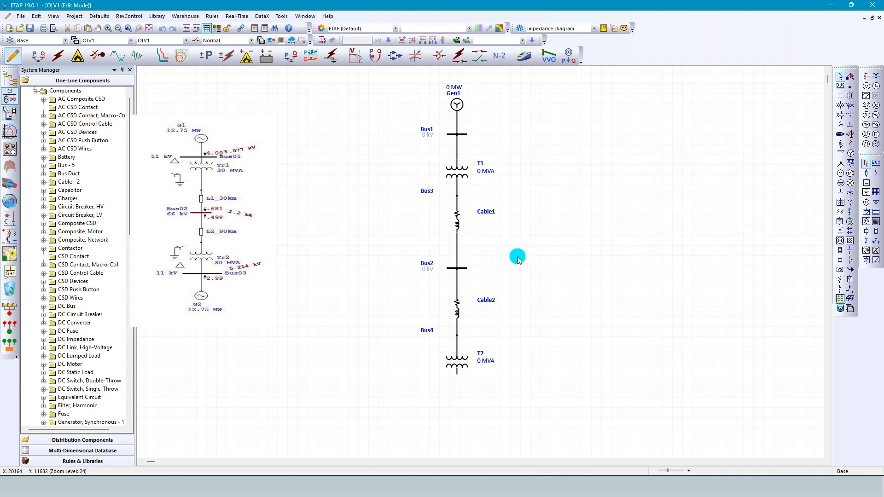
click(841, 86)
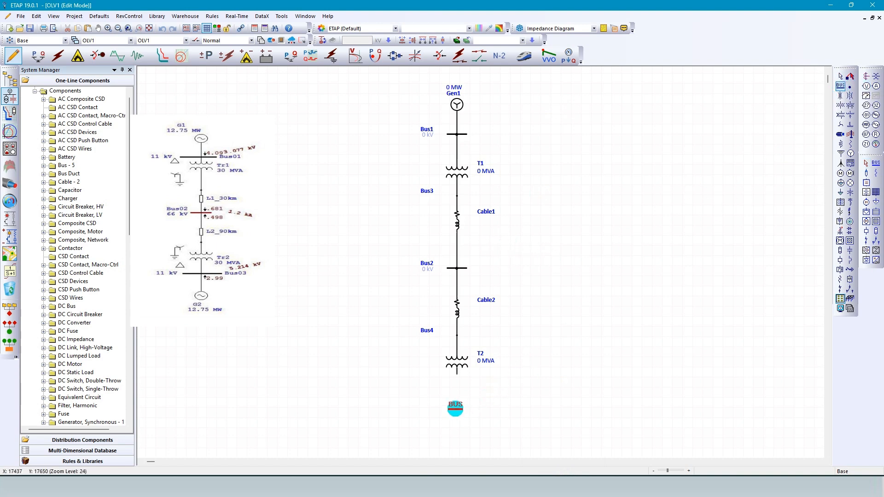
click(455, 408)
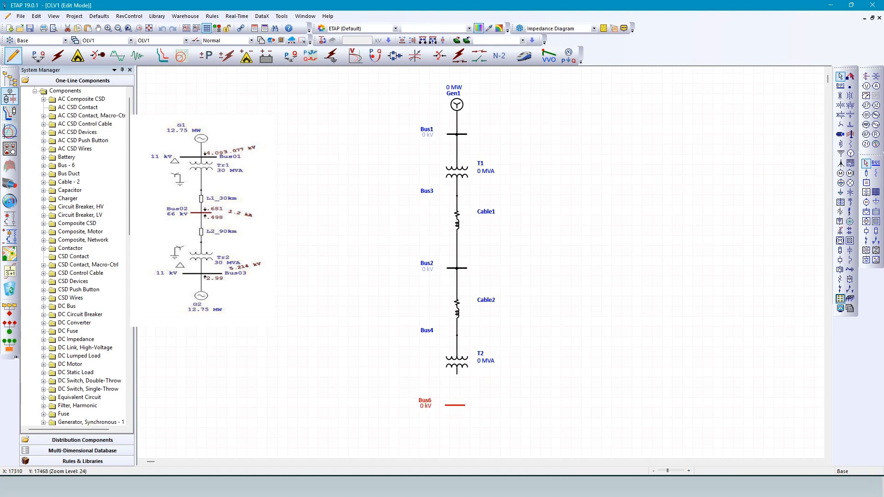
click(477, 407)
click(565, 379)
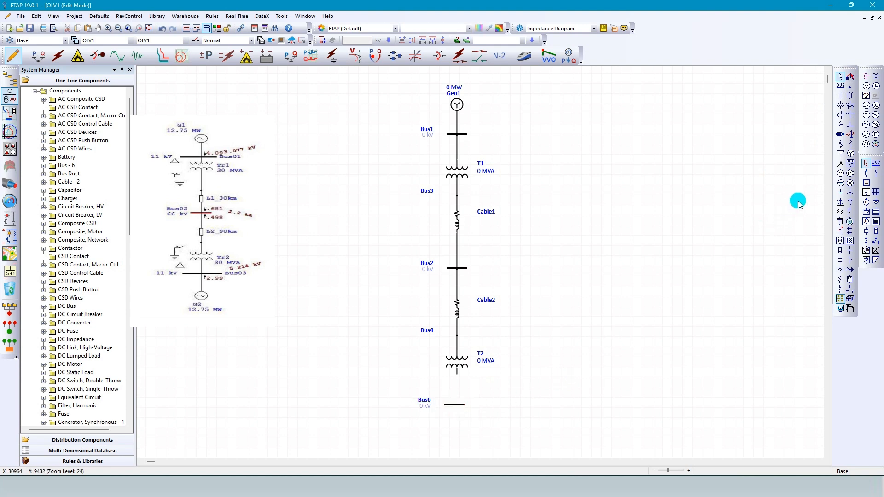
Place a lumped load below the lowest bus and connect that bus to the load and to transformer T2.
click(841, 184)
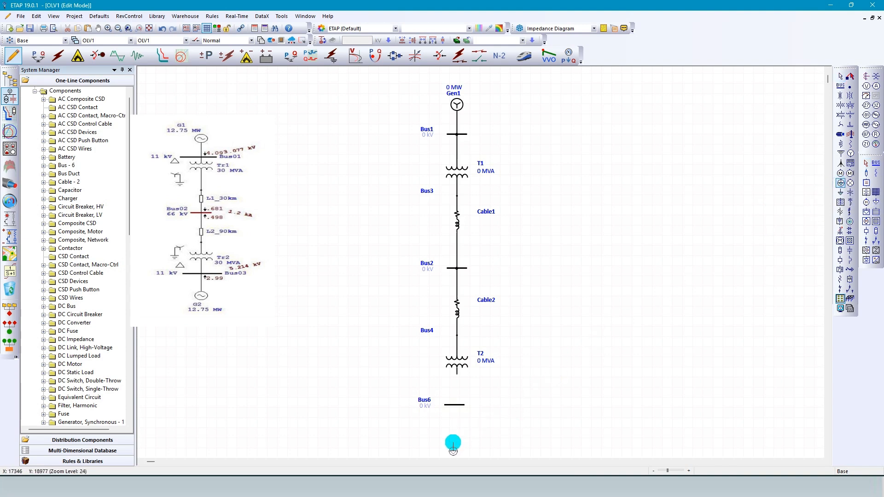
click(456, 448)
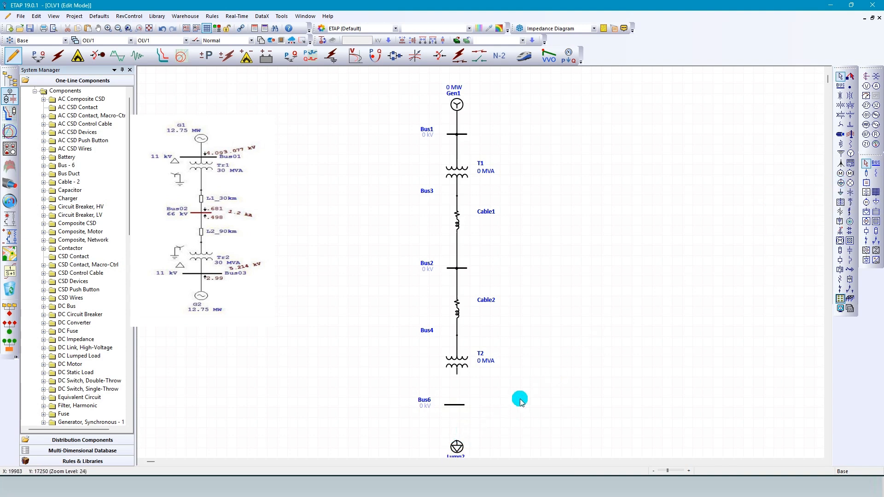
scroll(522, 373, down, 1)
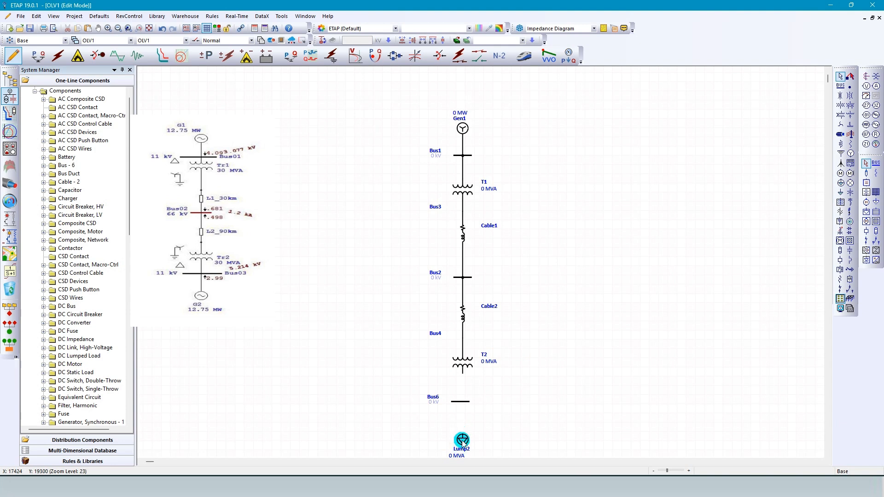
click(462, 439)
drag(463, 439, 463, 437)
drag(462, 373, 461, 401)
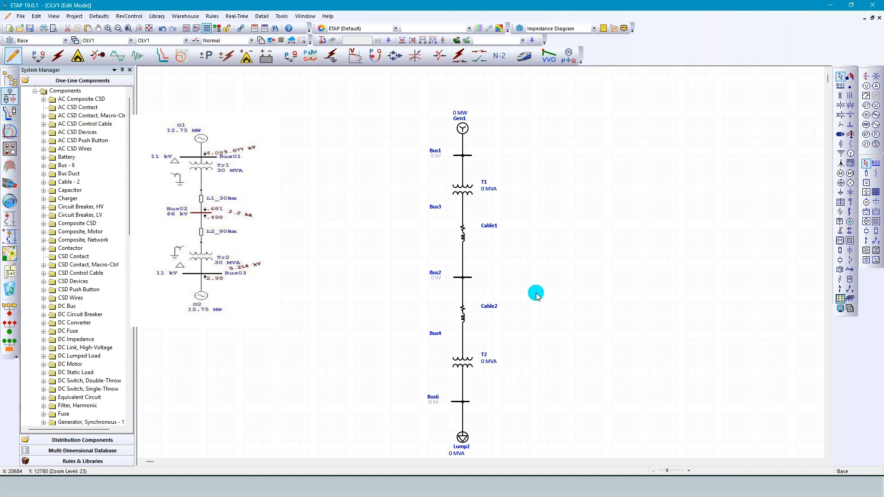
Set the operation mode of generator Gen1 to Swing.
scroll(510, 365, up, 1)
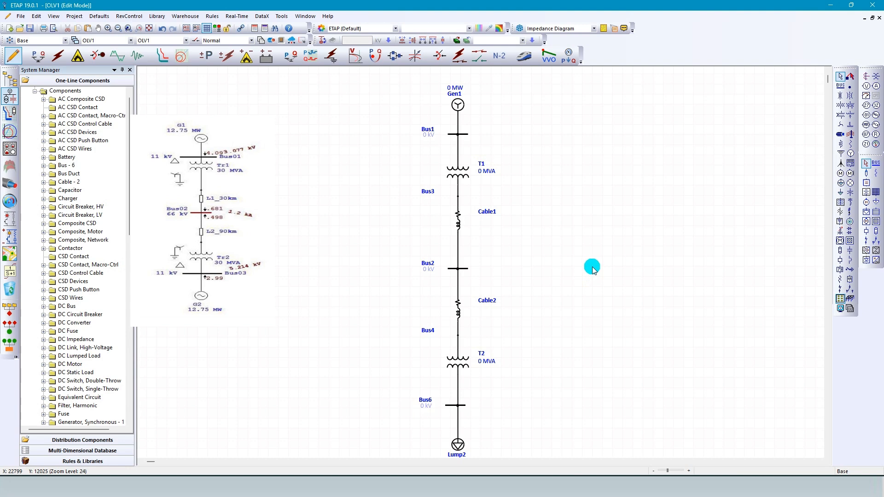
double_click(457, 97)
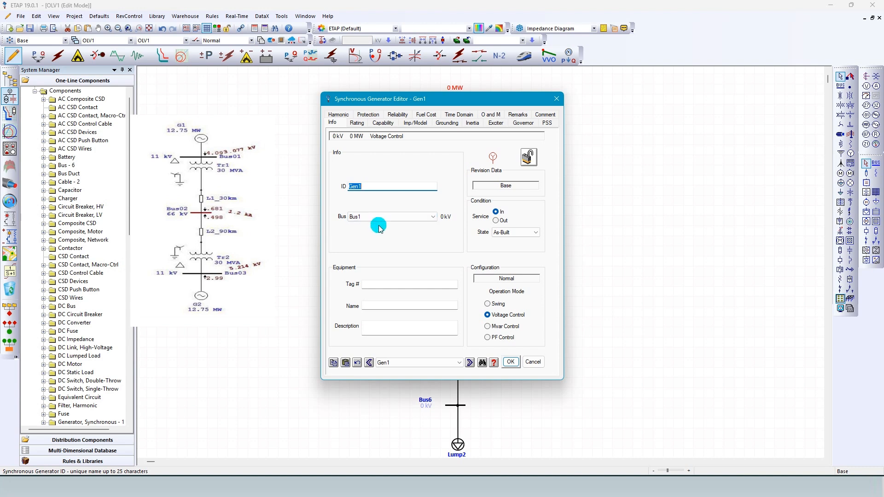
drag(446, 99, 636, 111)
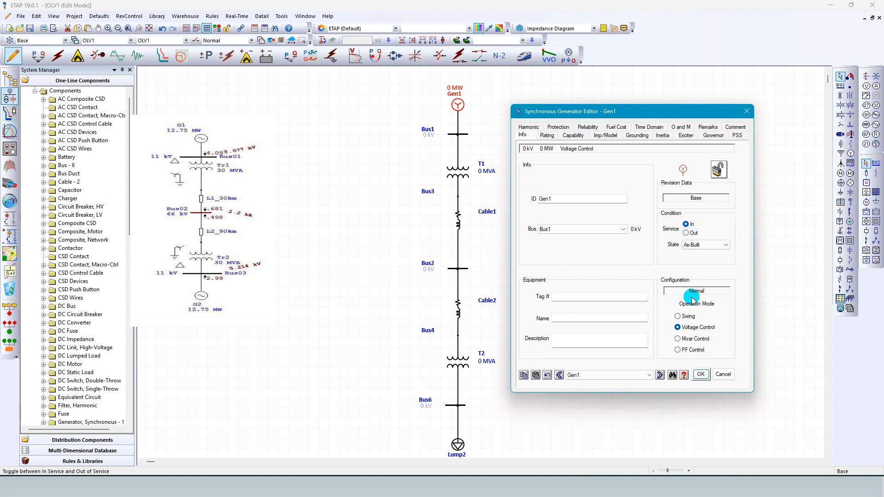
click(679, 317)
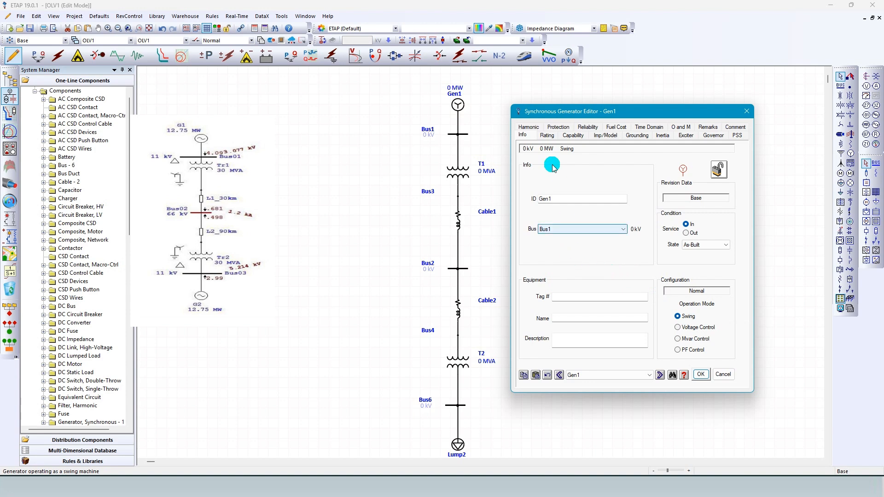
Rate generator Gen1 at 12.75 MW and 11 kV.
click(547, 136)
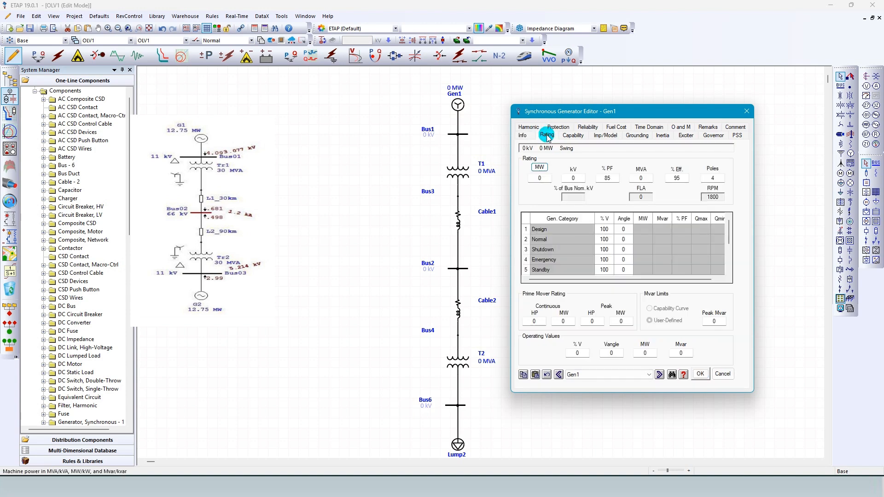
click(541, 179)
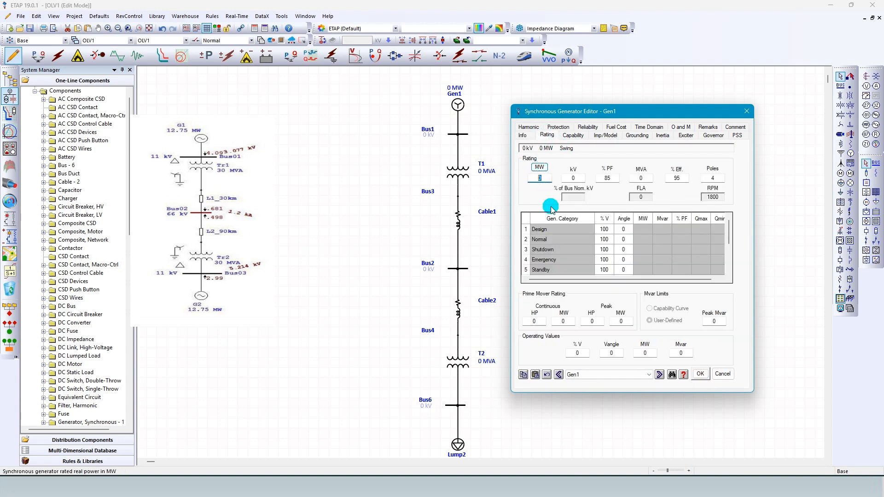
text(12.75)
click(574, 179)
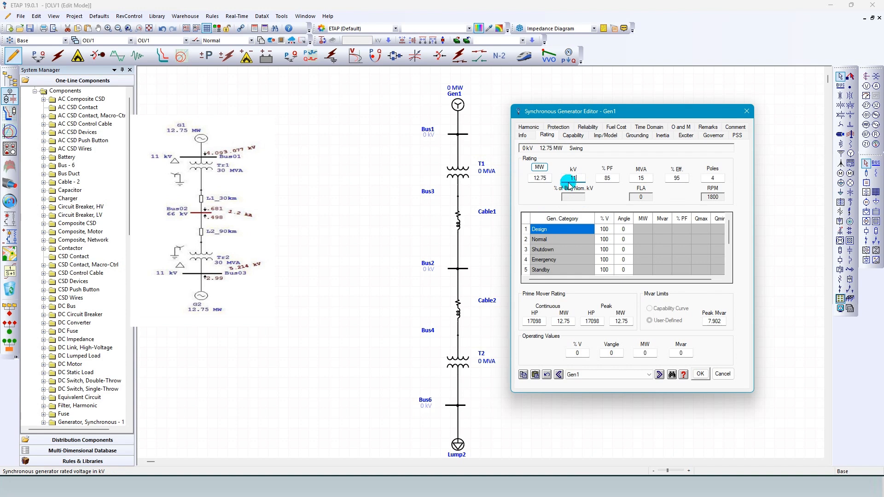
Set Gen1's operating values to 100 % voltage with a voltage angle of 0.
click(578, 352)
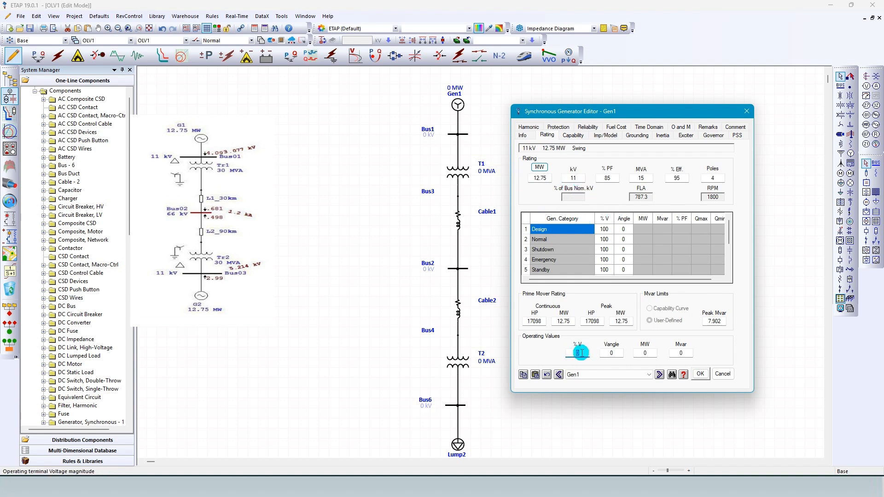
text(100)
click(617, 351)
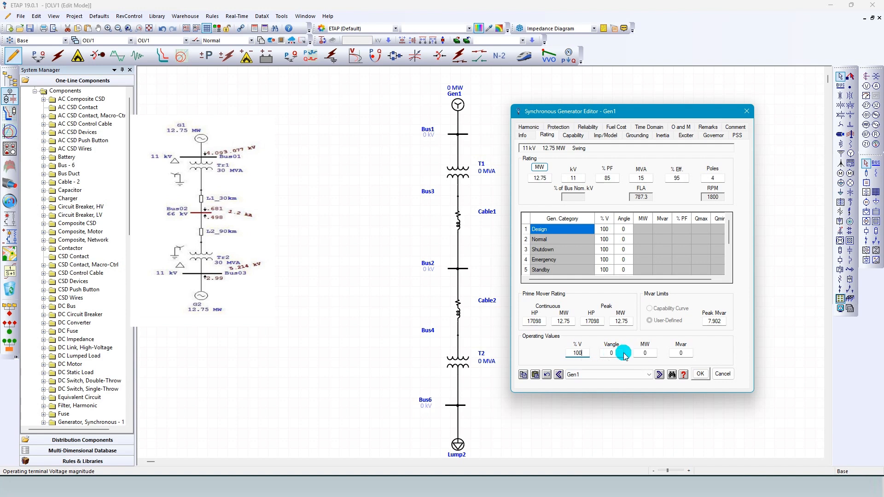
click(610, 353)
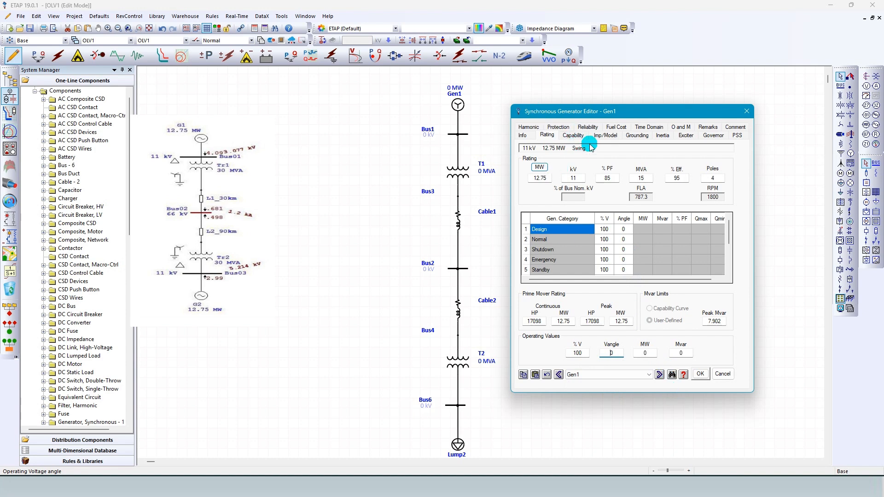
Review Gen1's impedance, grounding, inertia, exciter and rating data, and save the generator settings.
click(606, 135)
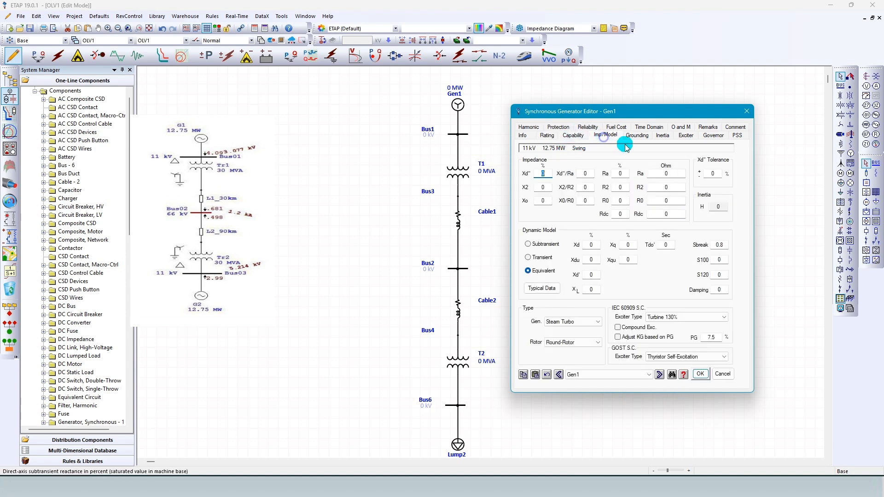
click(638, 136)
click(657, 138)
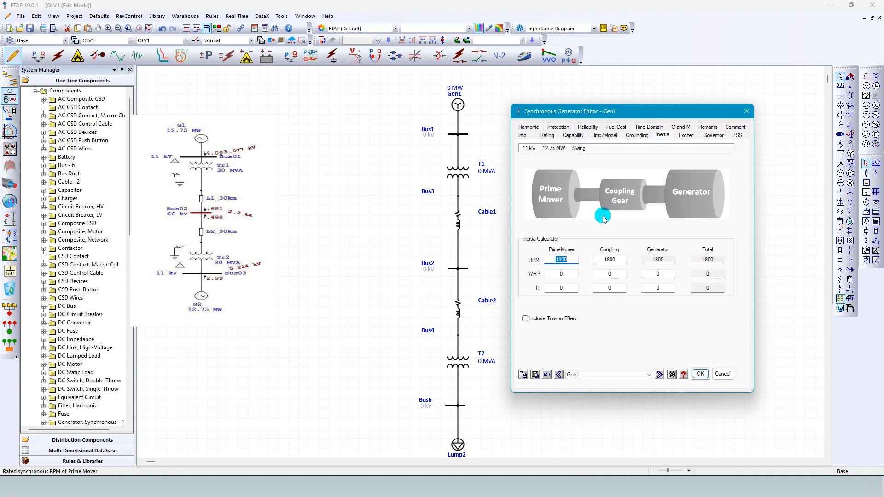
click(686, 138)
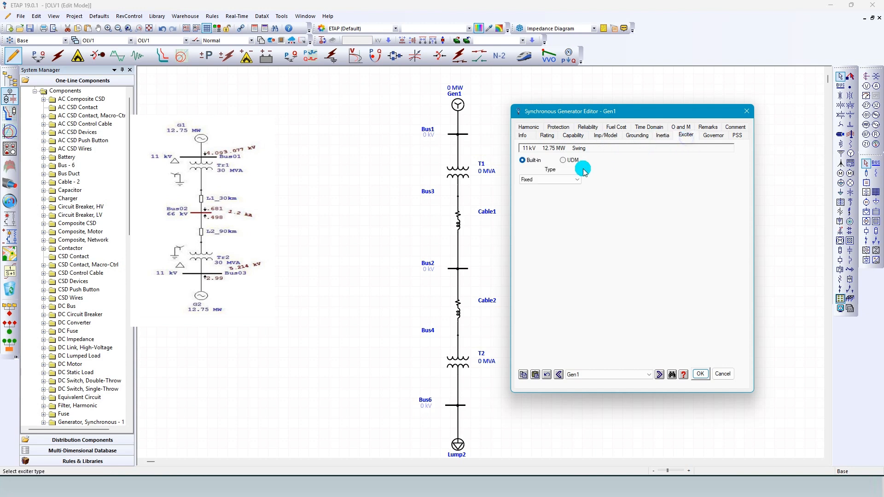
click(522, 136)
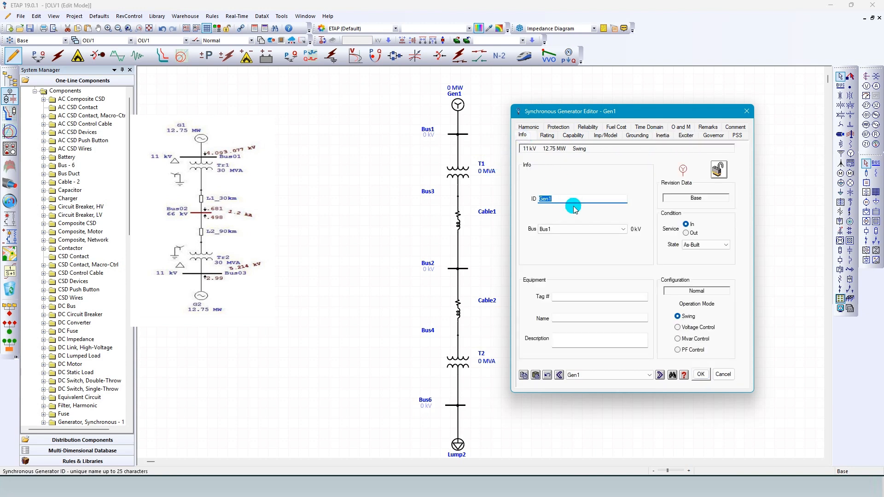
click(551, 137)
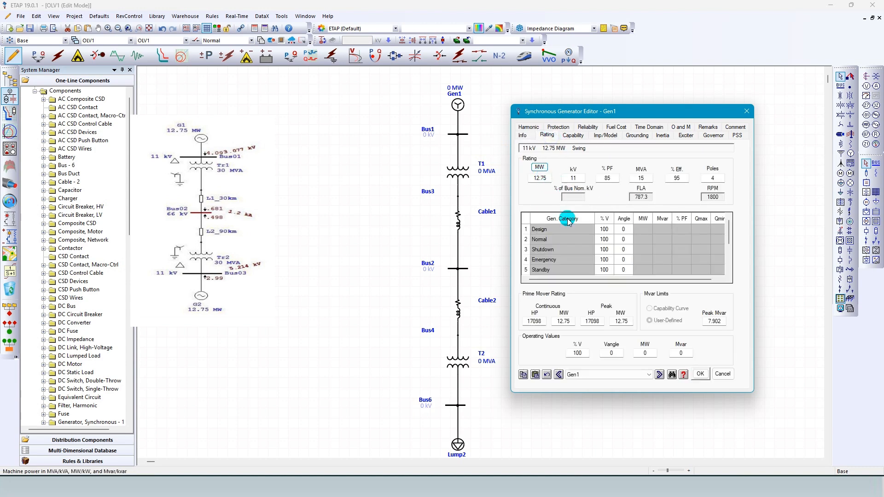
click(701, 374)
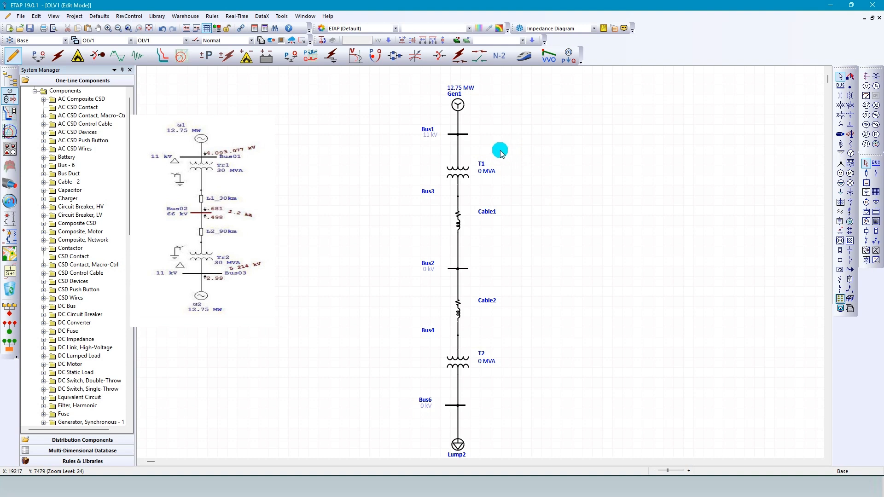
Check the grounding connection of generator Gen1 and close its editor.
double_click(458, 105)
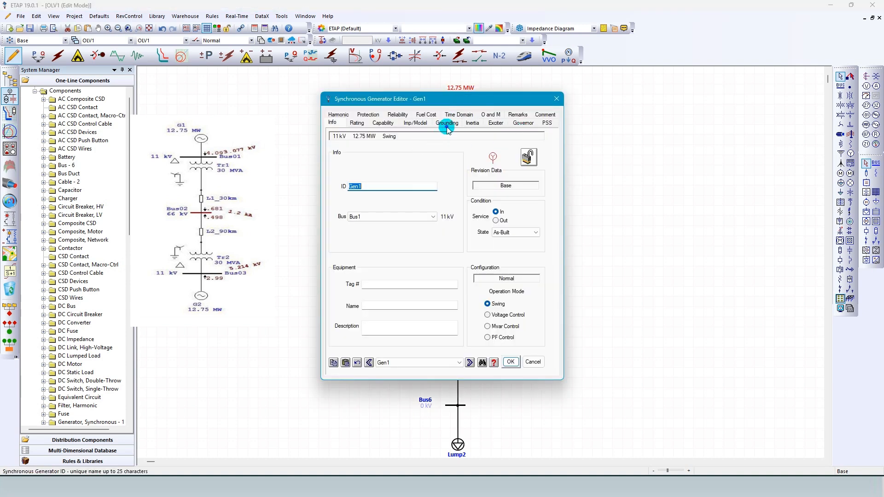
click(447, 123)
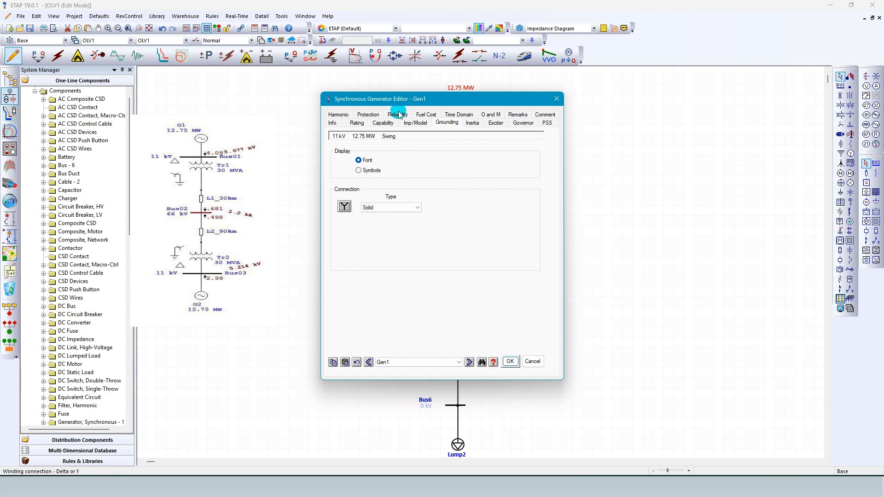
drag(403, 100, 604, 146)
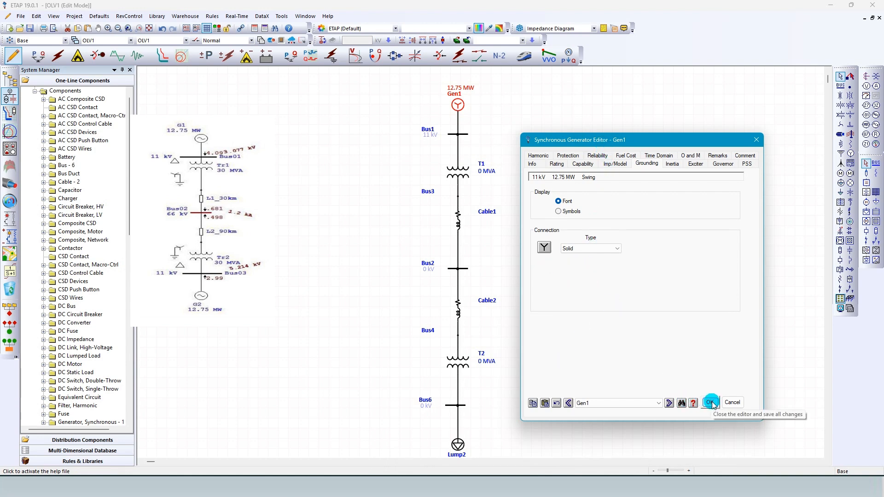
click(710, 402)
Set transformer T1's secondary voltage to 66 kV and its rated power to 30 MVA.
double_click(456, 174)
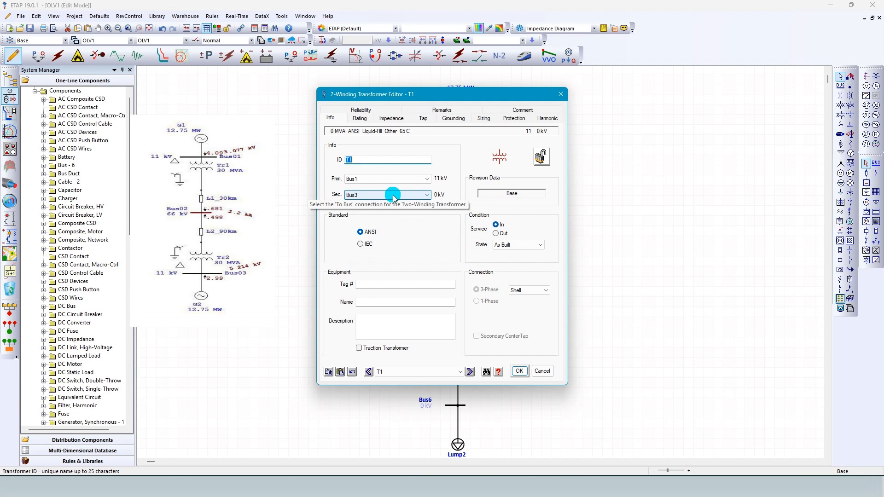
click(414, 193)
click(415, 194)
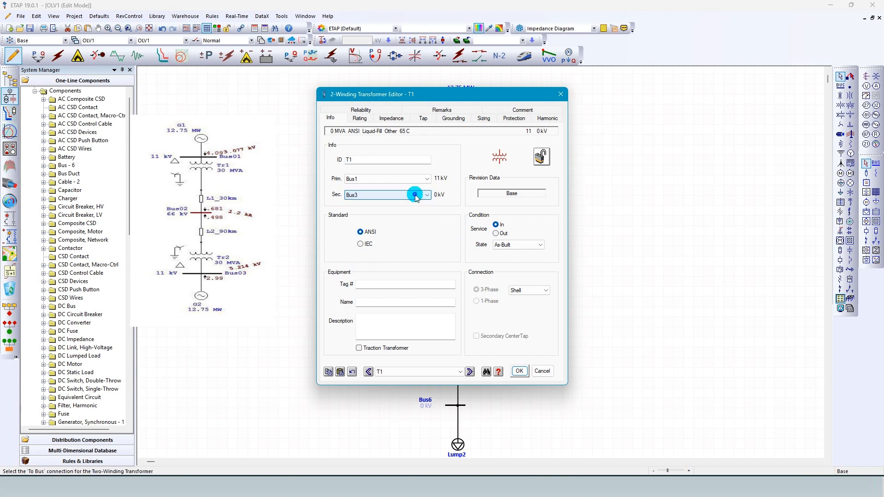
click(360, 119)
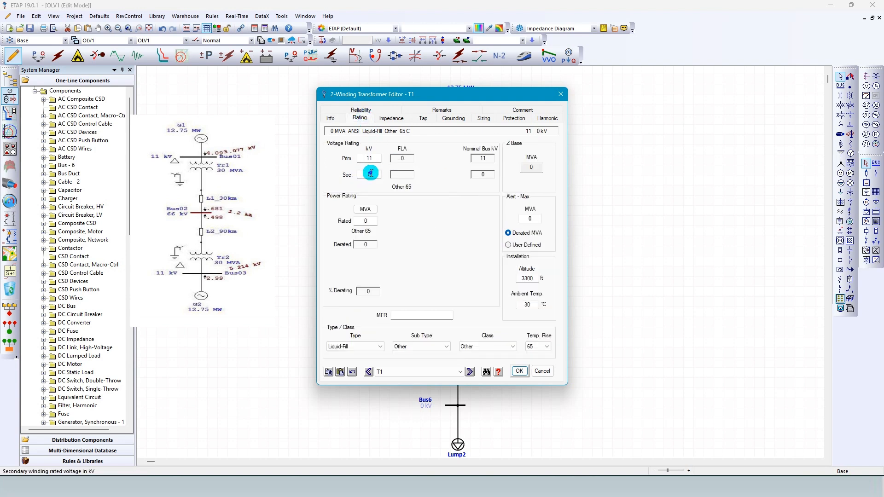
click(369, 174)
text(66)
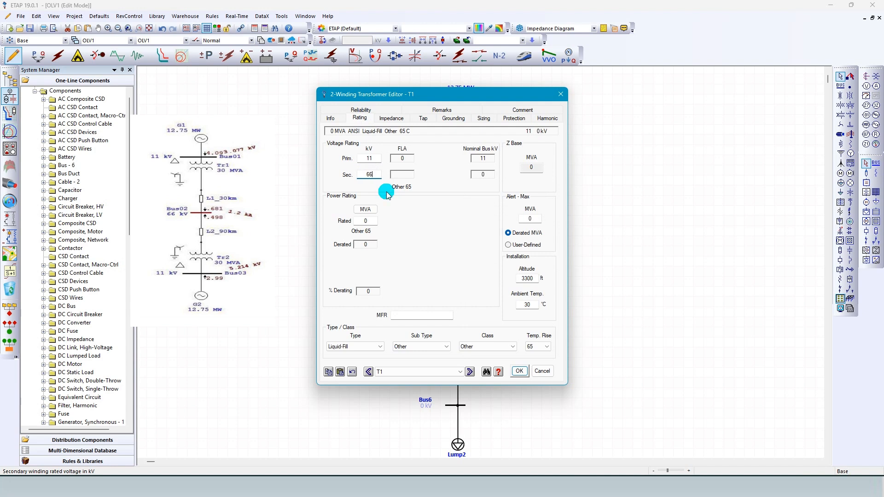
click(371, 221)
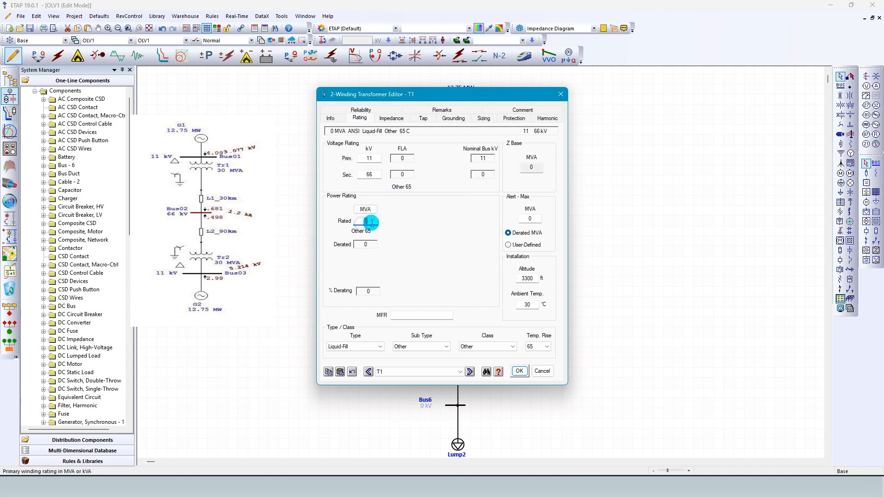
text(30)
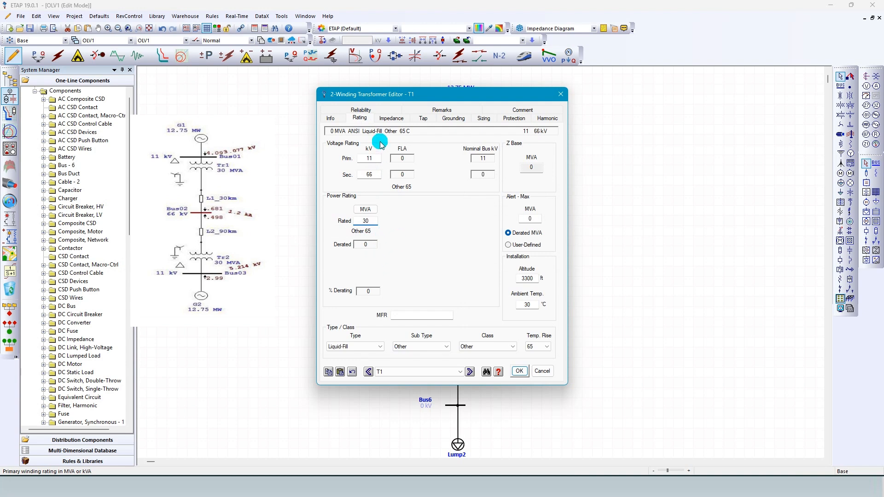
Apply the typical Z and X/R impedance and the typical no-load test values to transformer T1.
click(392, 119)
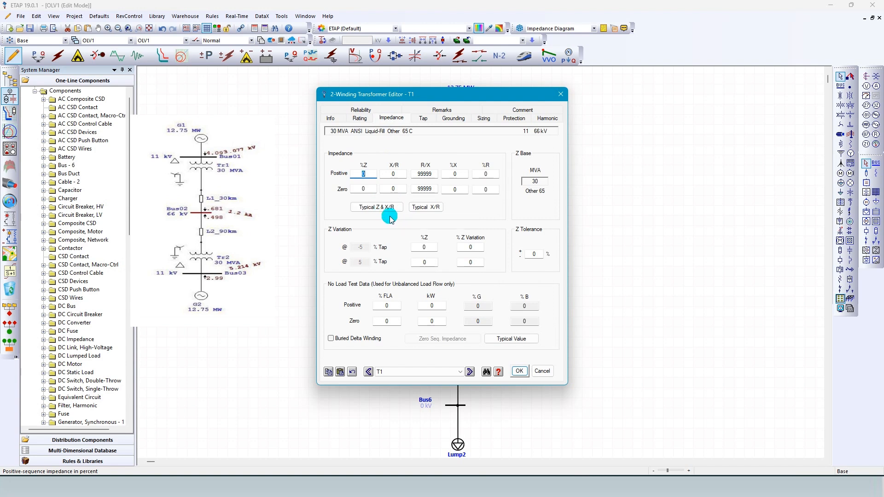
click(376, 210)
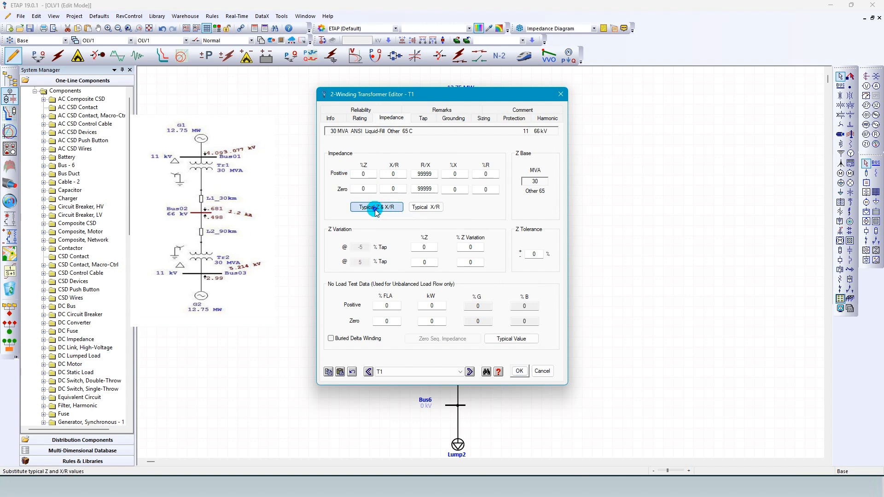
click(498, 342)
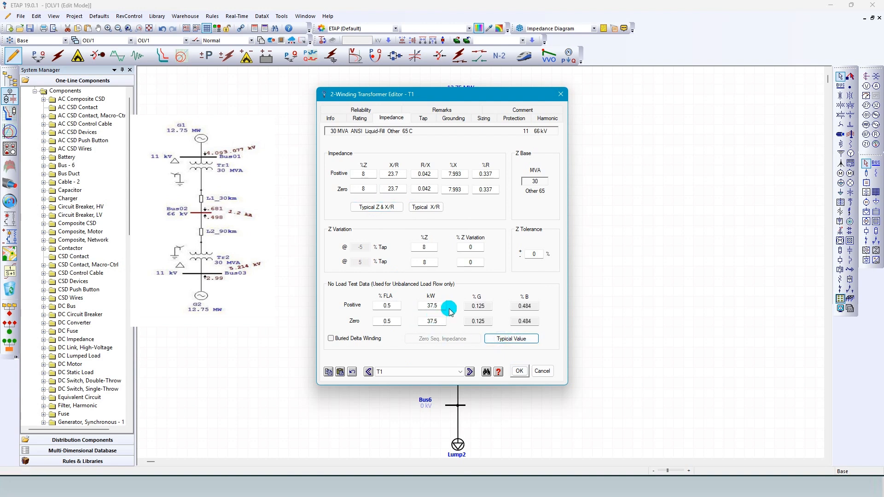
Enable grounding element symbols for transformer T1 and save the transformer settings.
click(447, 119)
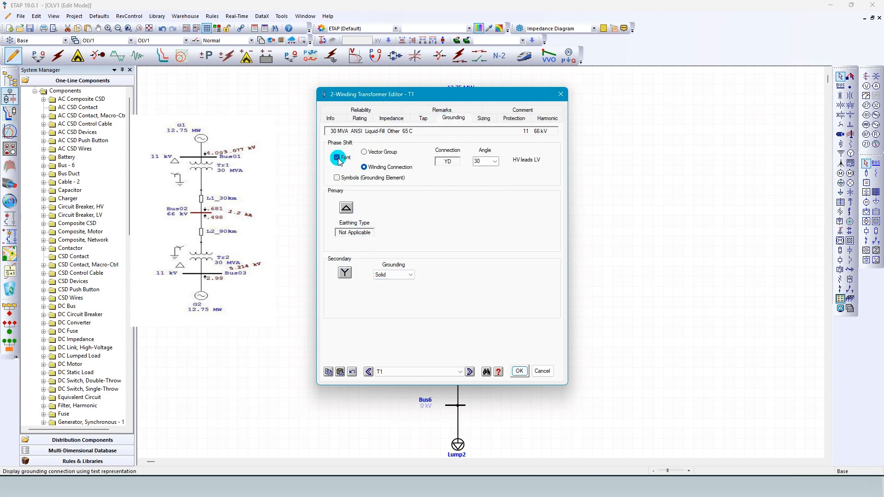
click(337, 179)
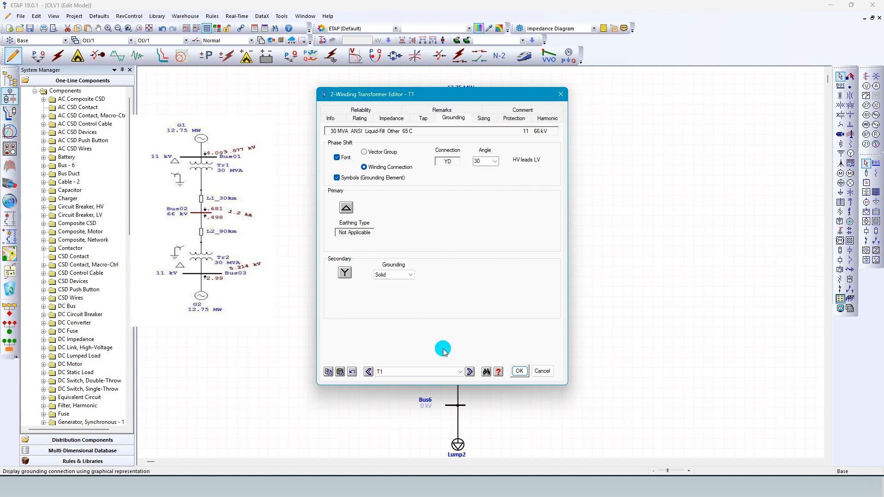
click(519, 372)
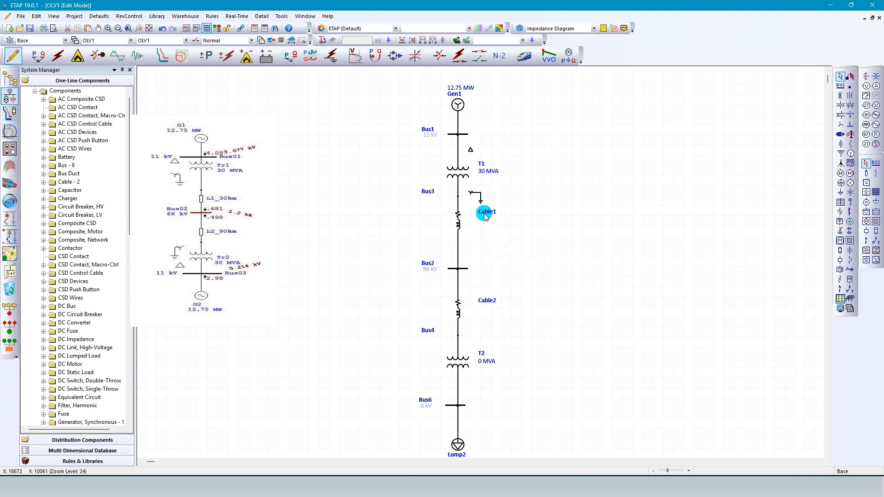
Shift T1's secondary grounding symbol slightly up and move the Cable1 label down, clear of the symbol.
click(475, 193)
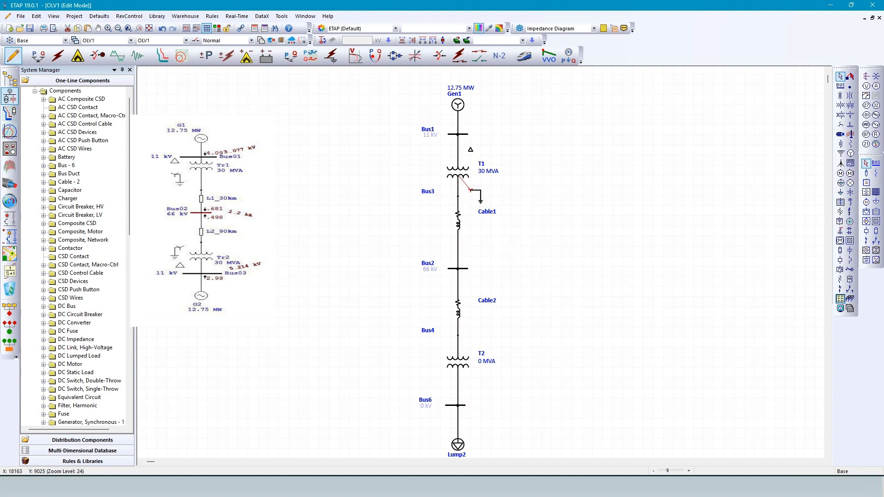
click(482, 201)
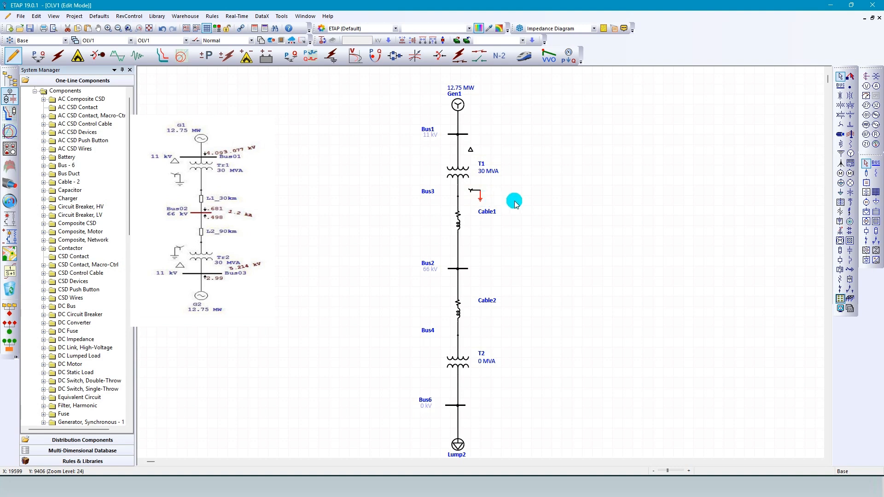
drag(487, 212, 494, 238)
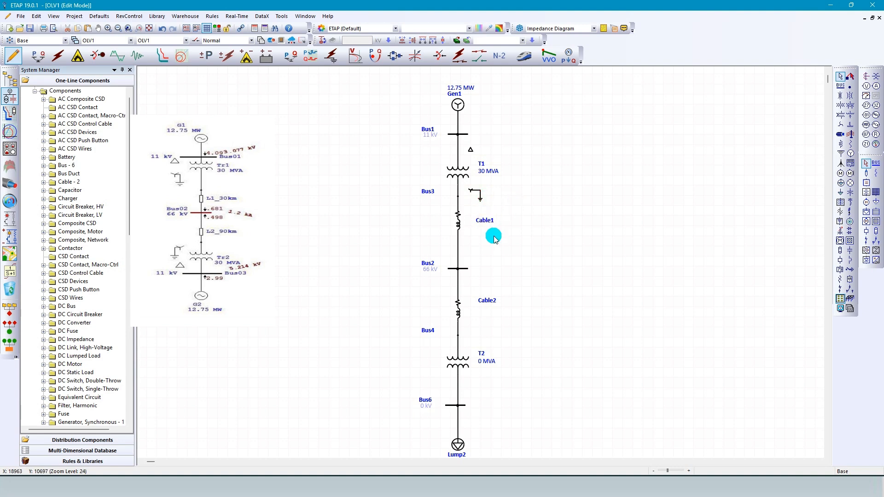
Set Cable1's length to 30 km and link the cable to the library.
double_click(458, 222)
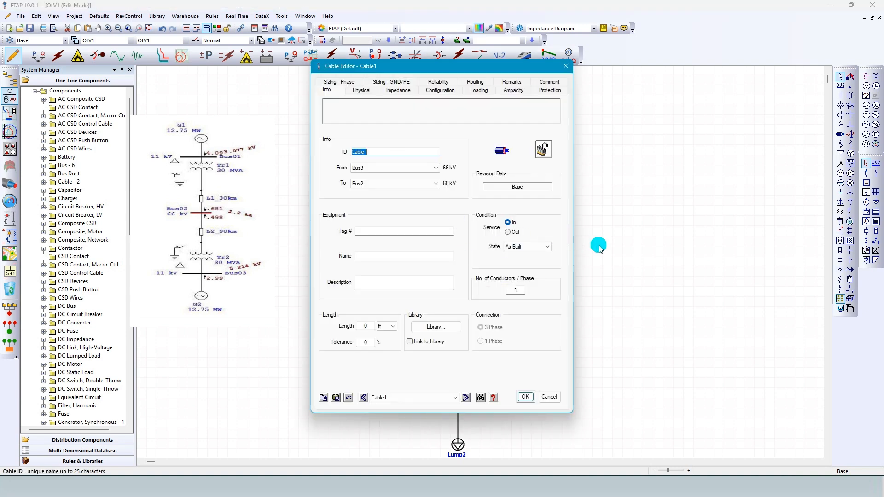
click(386, 328)
click(378, 349)
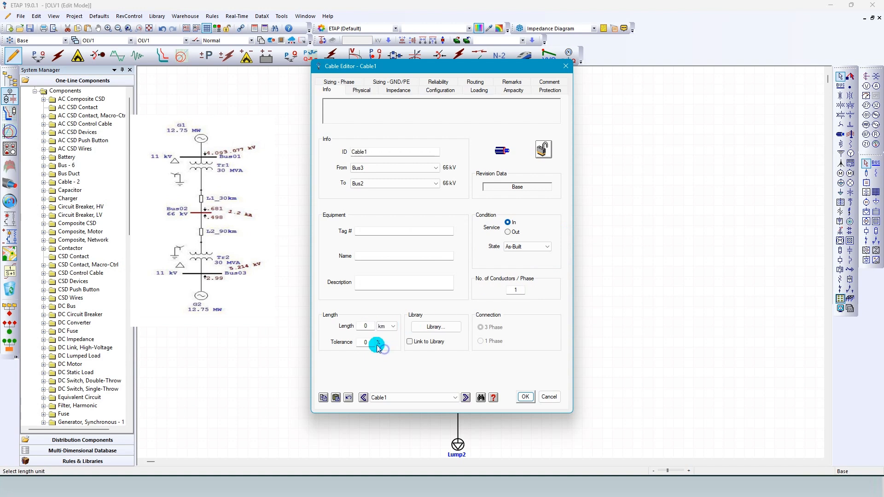
click(365, 326)
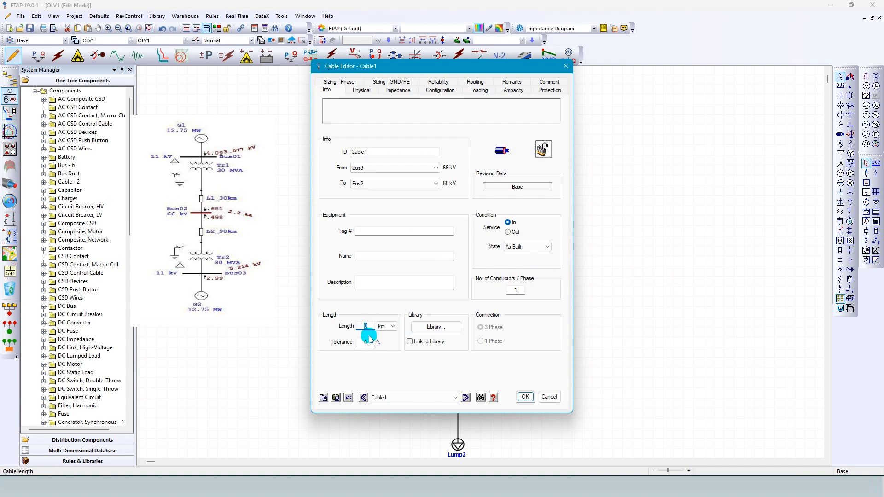
click(410, 342)
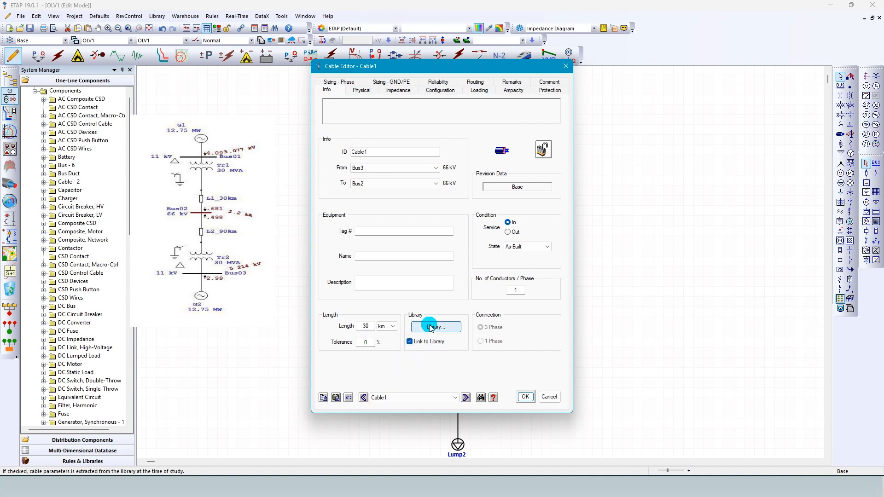
Open the cable library for Cable1 and look through its entries for a voltage rating suitable for the 66 kV line.
click(423, 328)
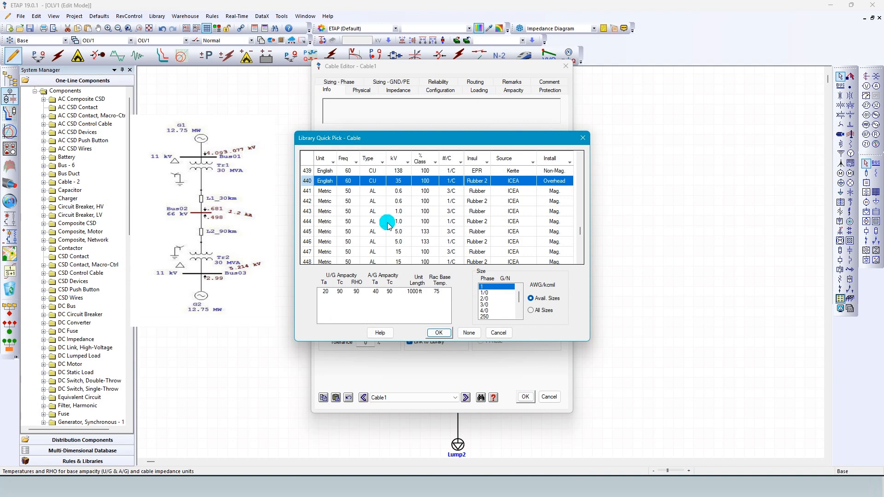
scroll(377, 214, down, 7)
scroll(416, 216, down, 20)
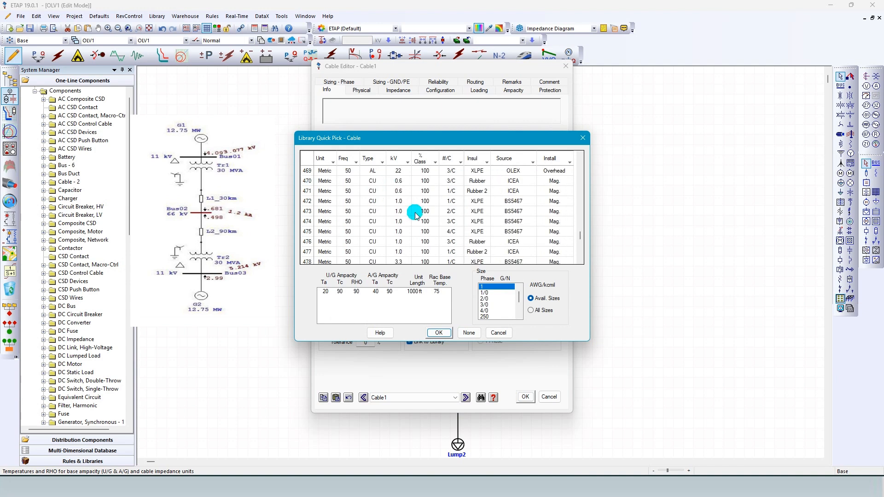
scroll(416, 217, down, 16)
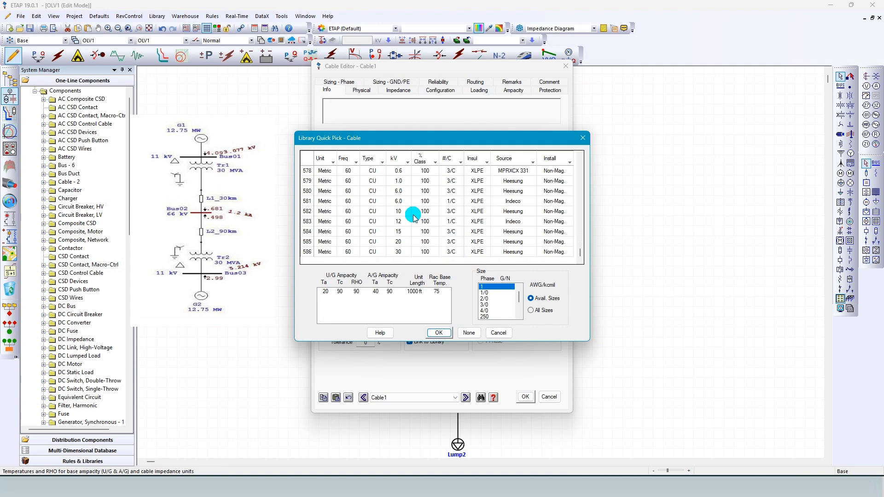
scroll(412, 228, up, 20)
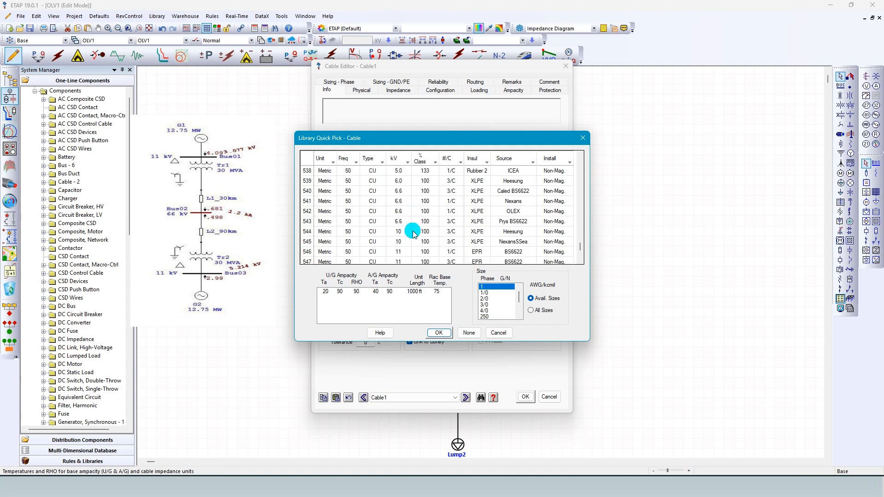
scroll(413, 234, up, 20)
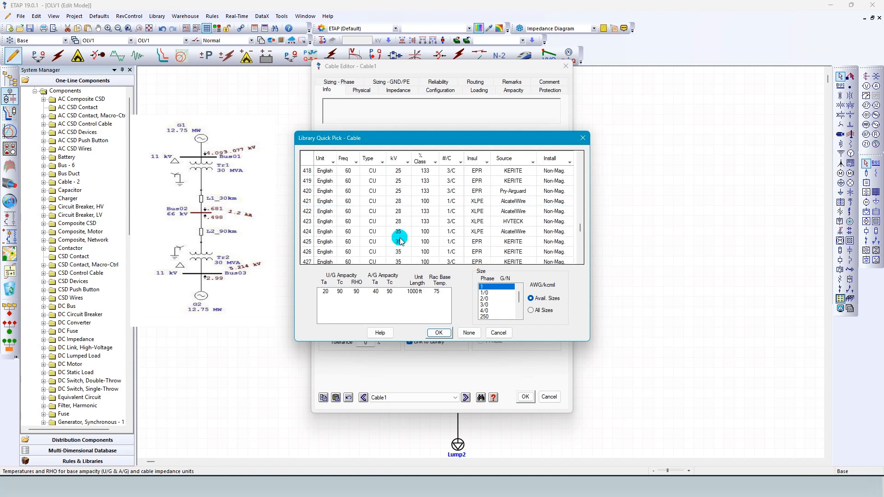
scroll(400, 240, down, 3)
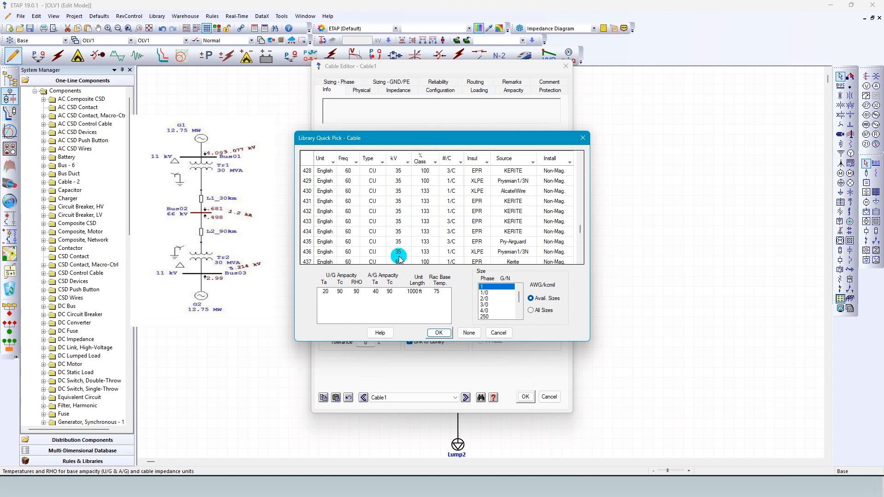
scroll(399, 259, down, 3)
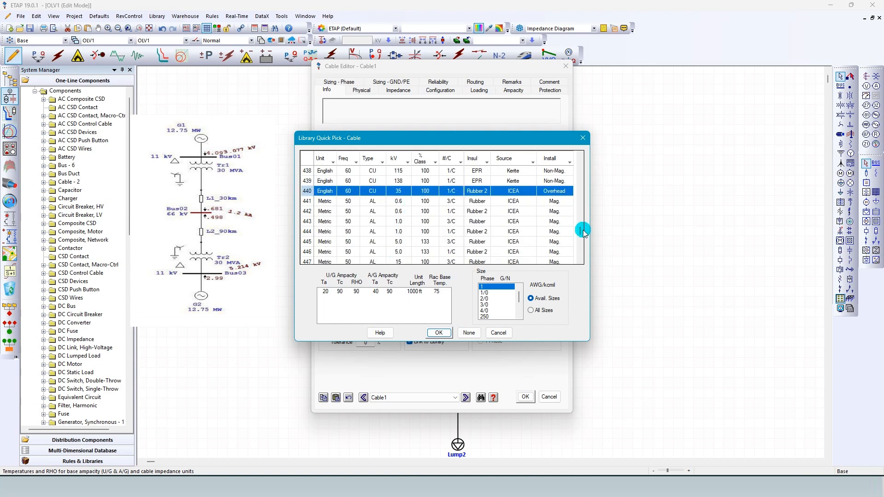
drag(580, 229, 580, 208)
scroll(433, 223, down, 20)
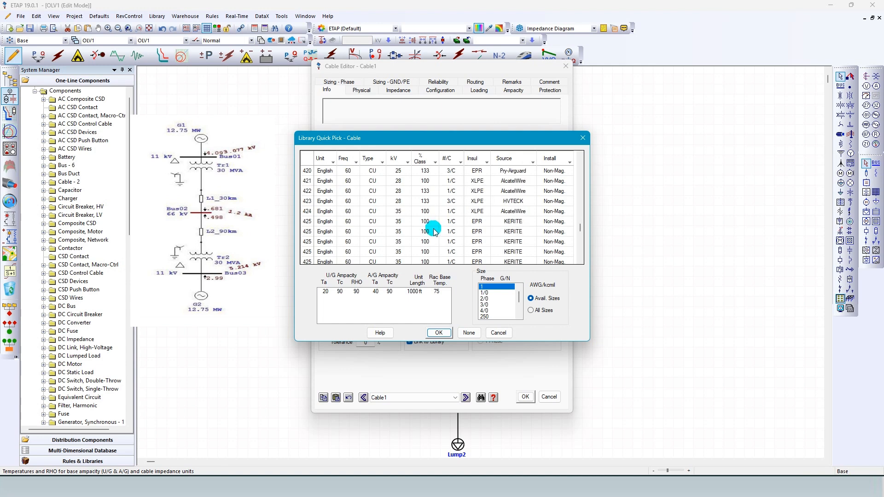
scroll(433, 232, down, 20)
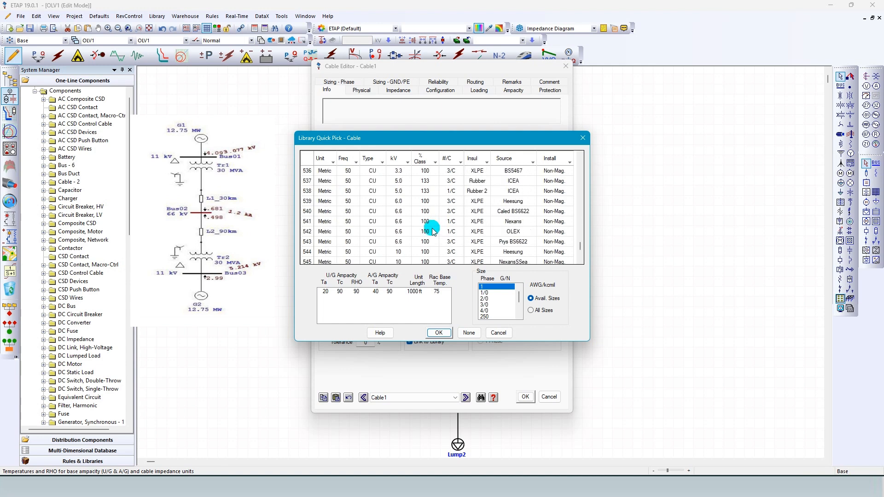
scroll(433, 231, up, 20)
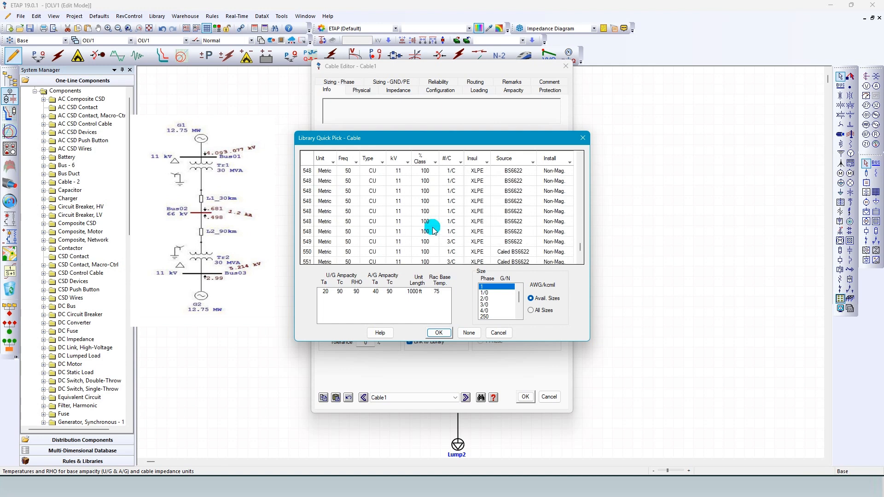
scroll(433, 234, up, 7)
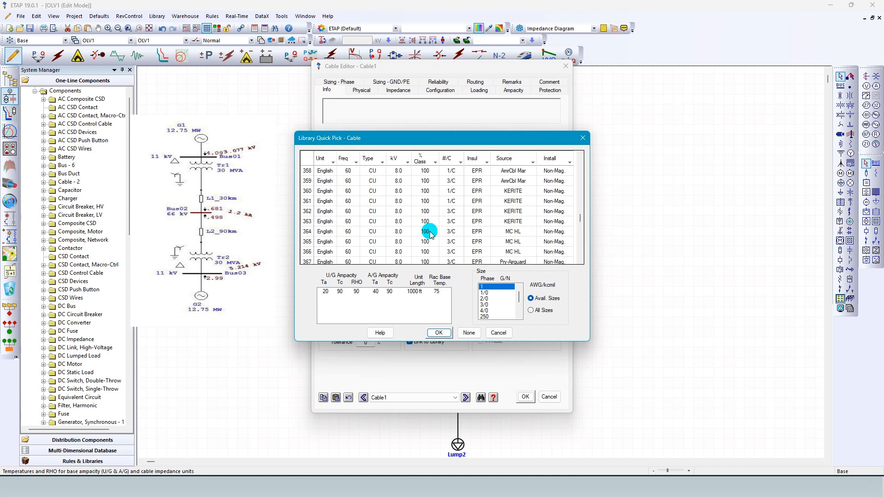
scroll(431, 234, up, 20)
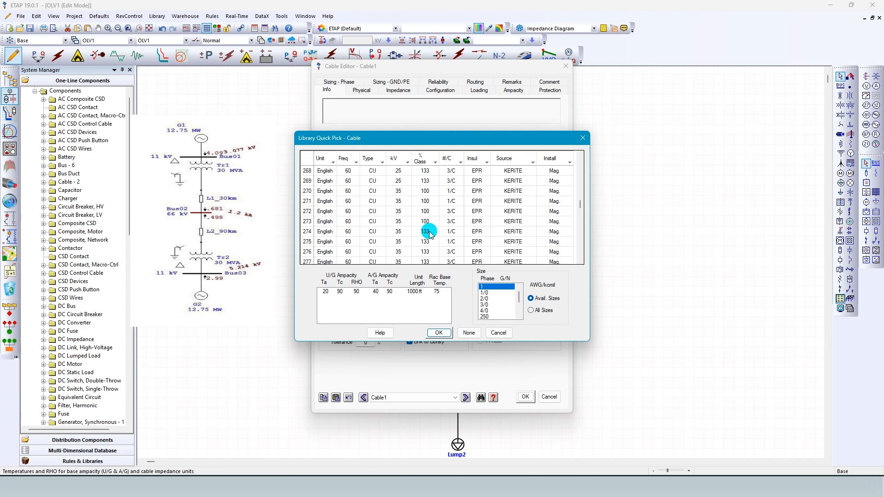
scroll(430, 234, up, 20)
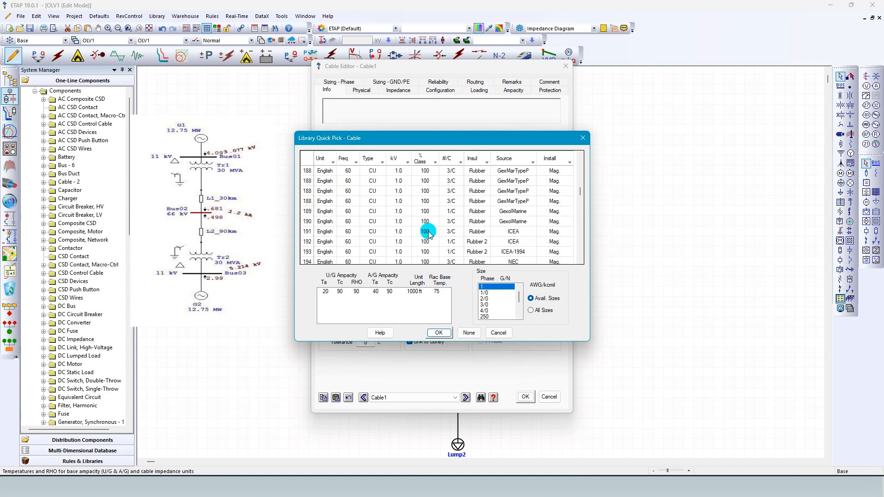
scroll(428, 234, up, 20)
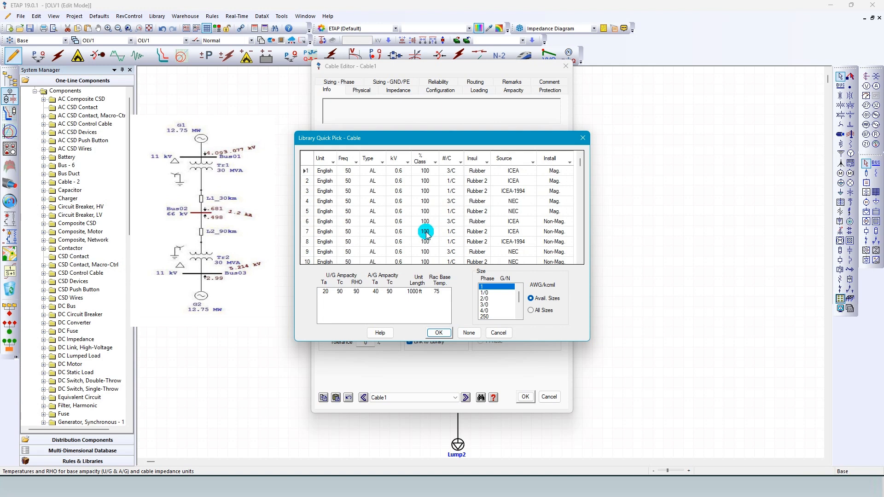
click(435, 163)
click(435, 162)
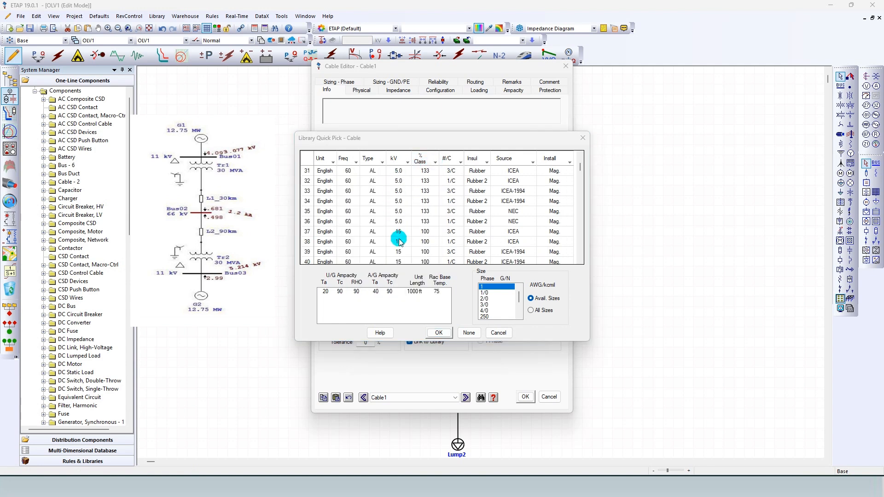
Assign the 69 kV, 60 Hz Kerite EPR single-core copper cable, size 4/0, to Cable1 and save after reviewing its impedance data.
scroll(399, 235, down, 20)
scroll(400, 239, down, 10)
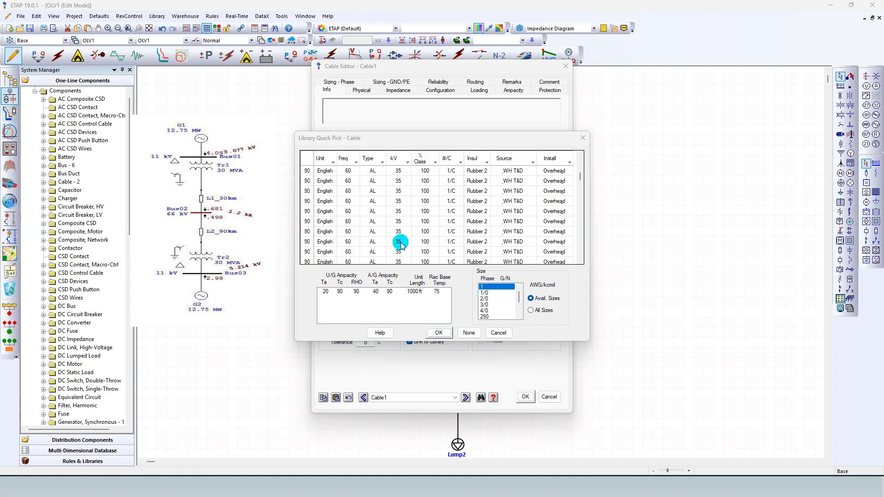
scroll(400, 244, down, 20)
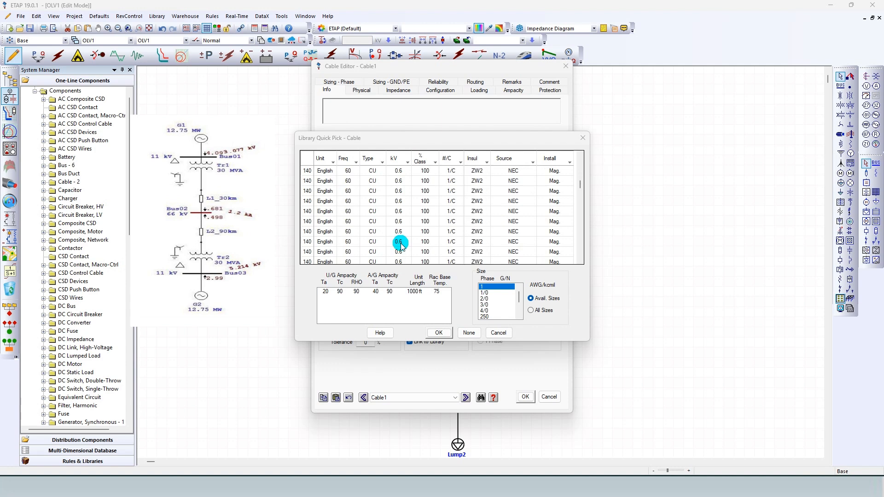
scroll(399, 248, down, 3)
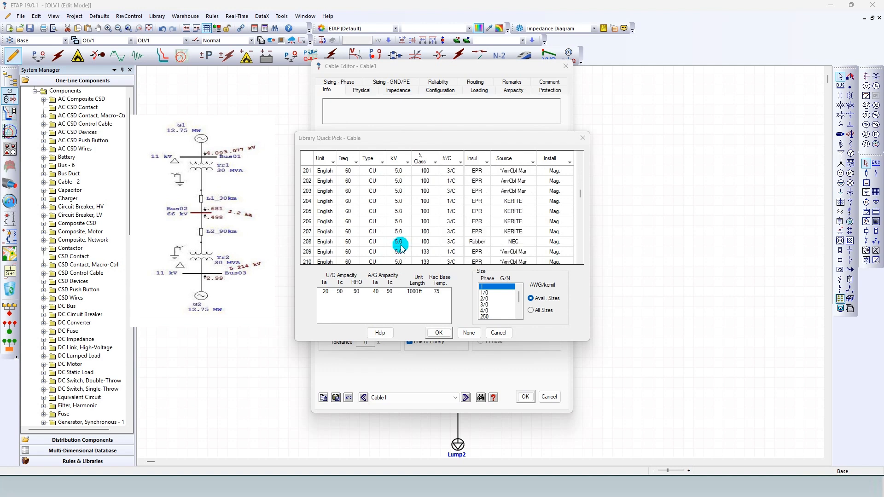
scroll(401, 248, down, 20)
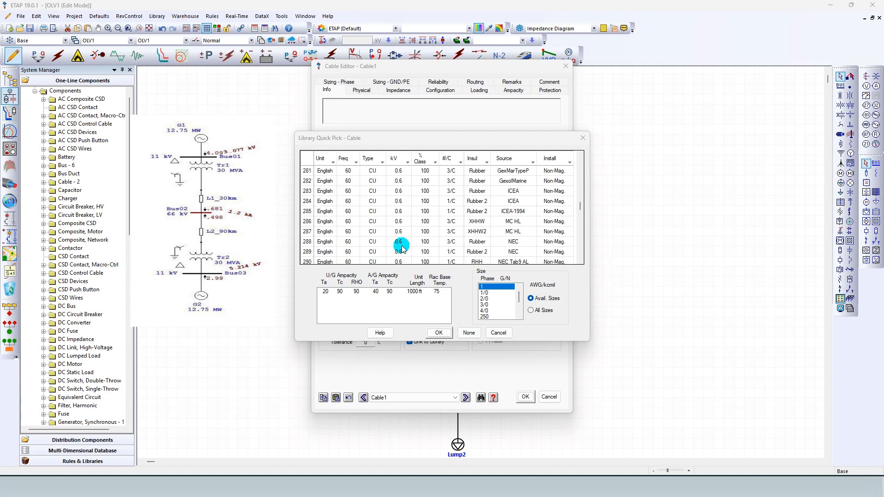
scroll(402, 250, down, 20)
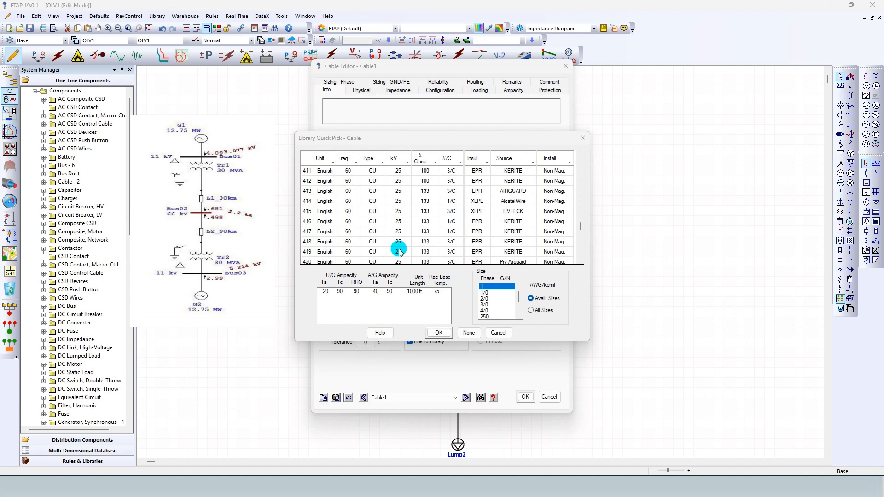
scroll(400, 251, down, 7)
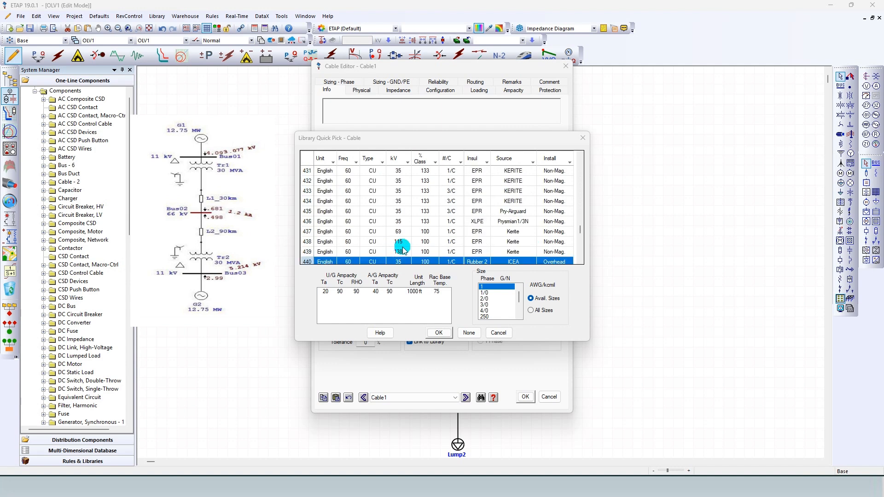
scroll(405, 251, down, 3)
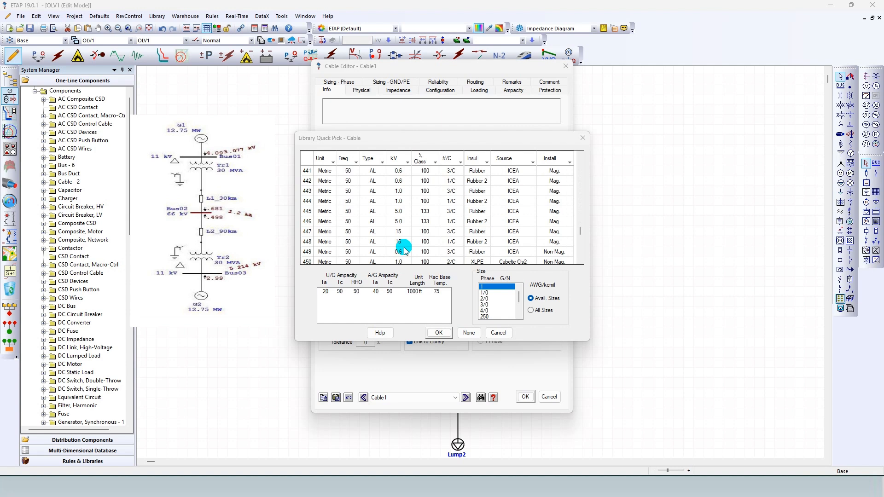
scroll(406, 251, up, 3)
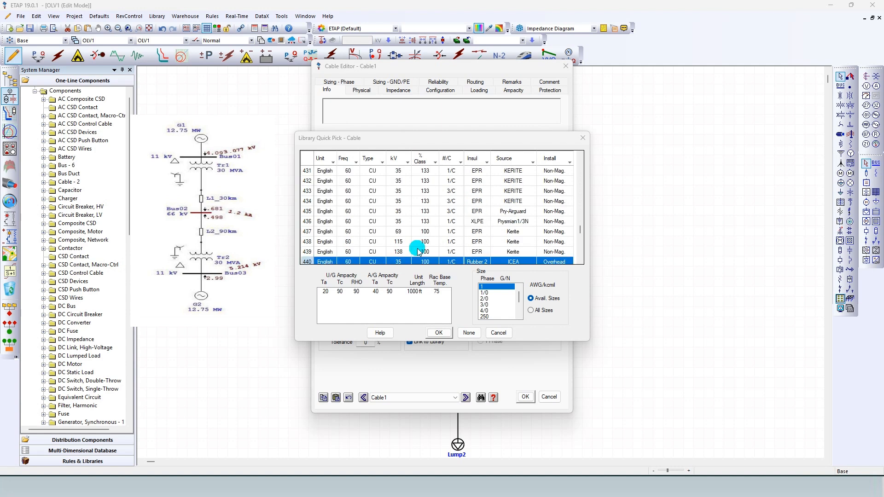
click(396, 232)
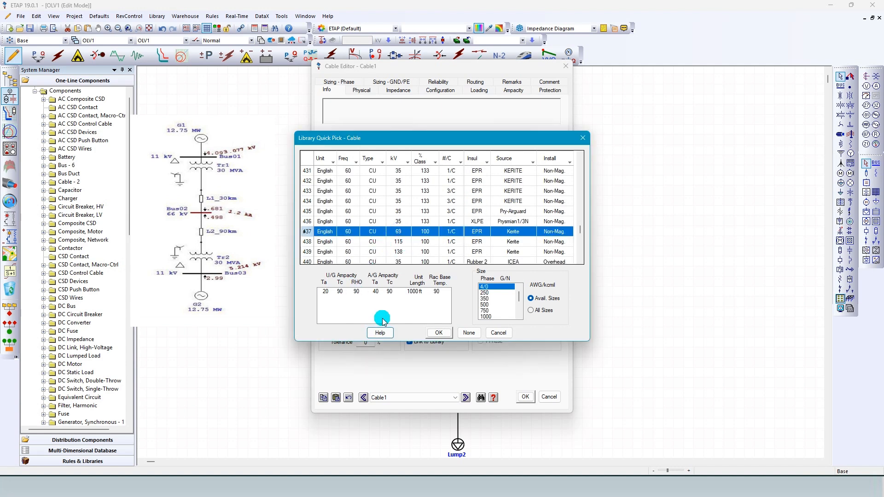
click(438, 334)
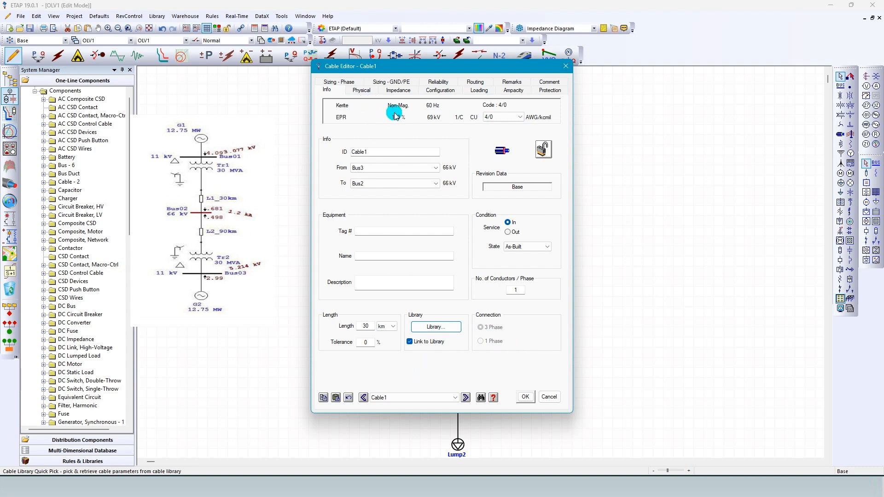
click(397, 90)
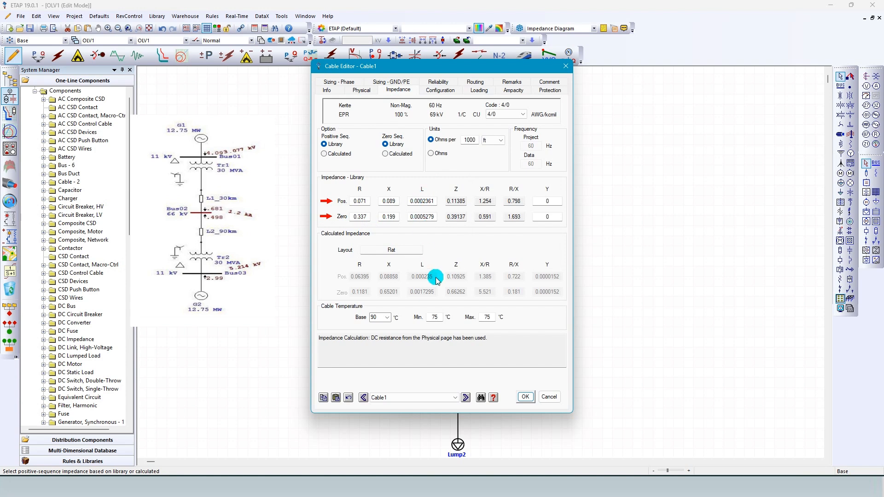
click(527, 397)
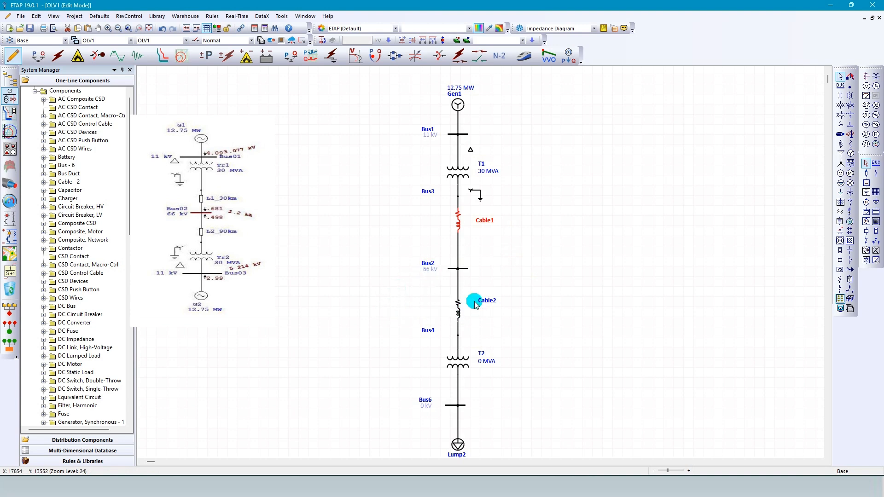
Move the Cable2 label closer to its cable symbol and set Cable2's length to 90 km.
drag(486, 301, 478, 309)
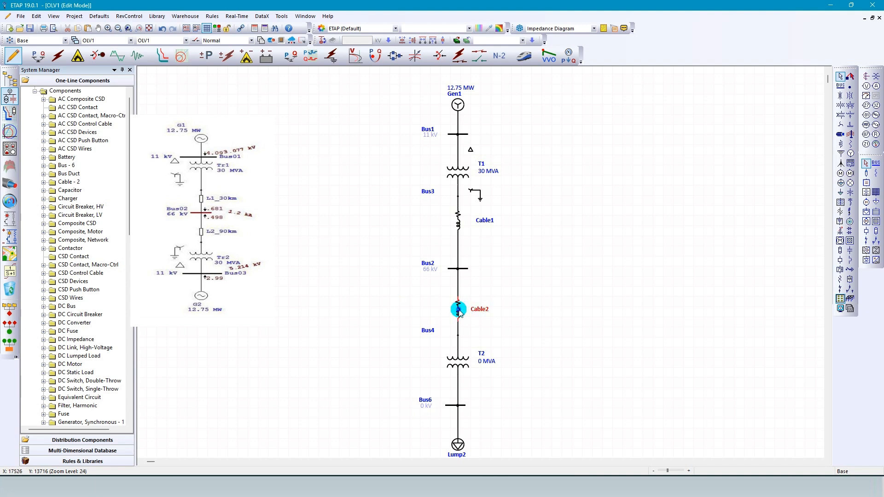
double_click(457, 310)
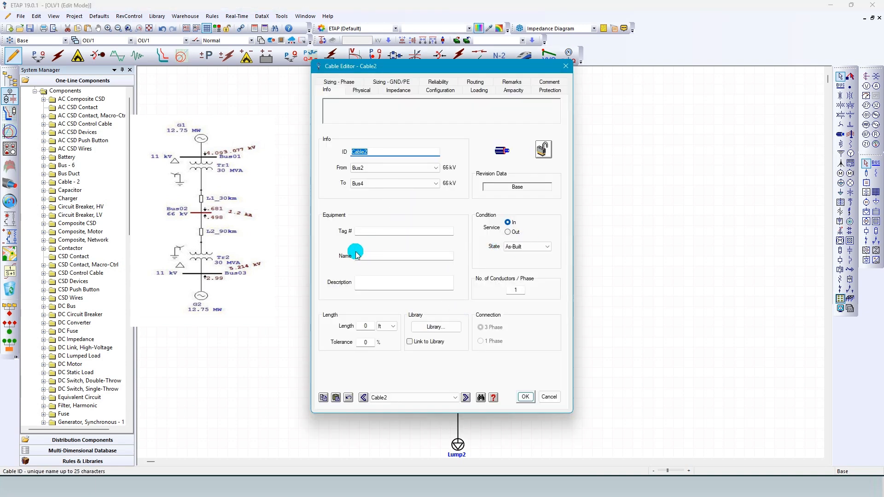
click(386, 326)
click(386, 353)
click(367, 327)
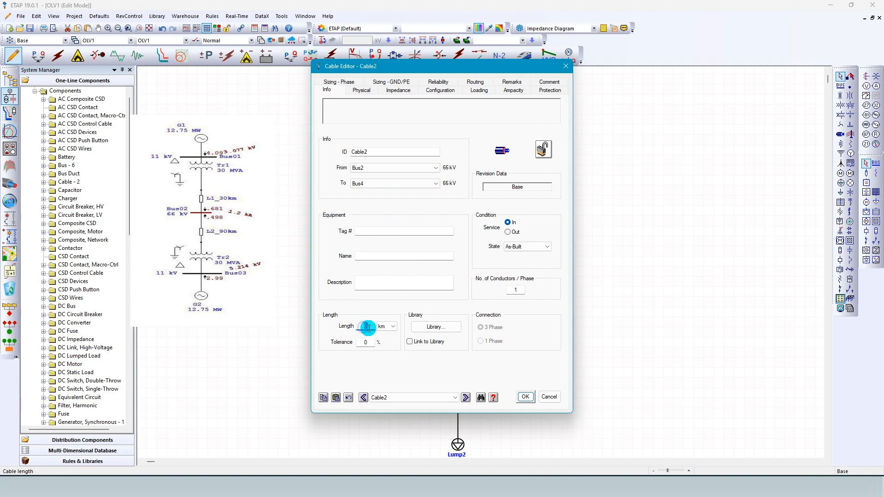
text(90)
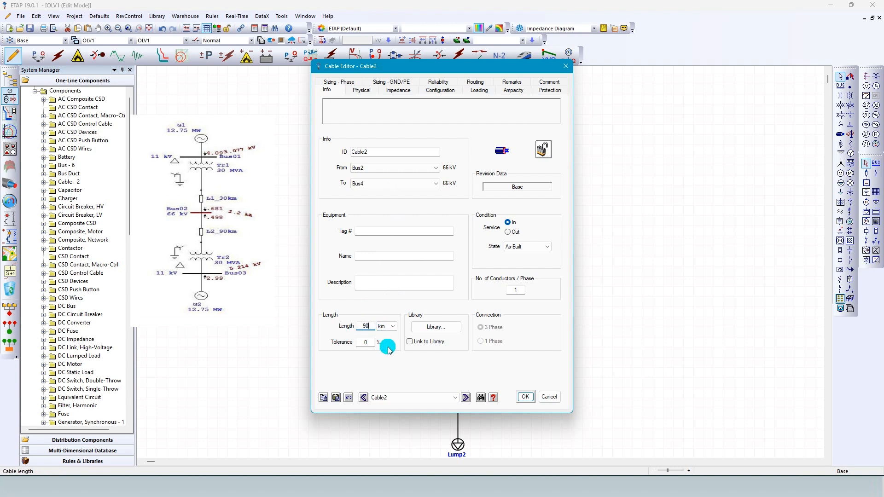
Link Cable2 to the library and look through the cable library entries for a voltage rating suitable for the 66 kV line.
click(410, 343)
click(436, 326)
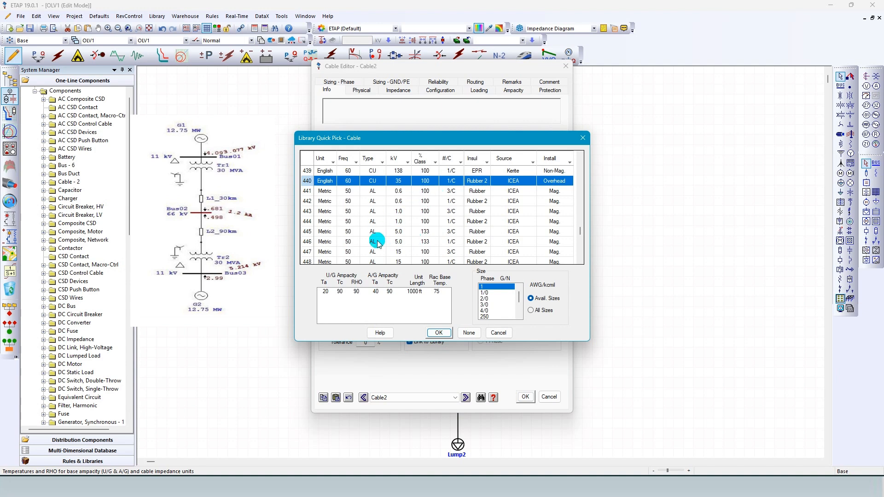
scroll(399, 238, up, 5)
scroll(386, 239, up, 10)
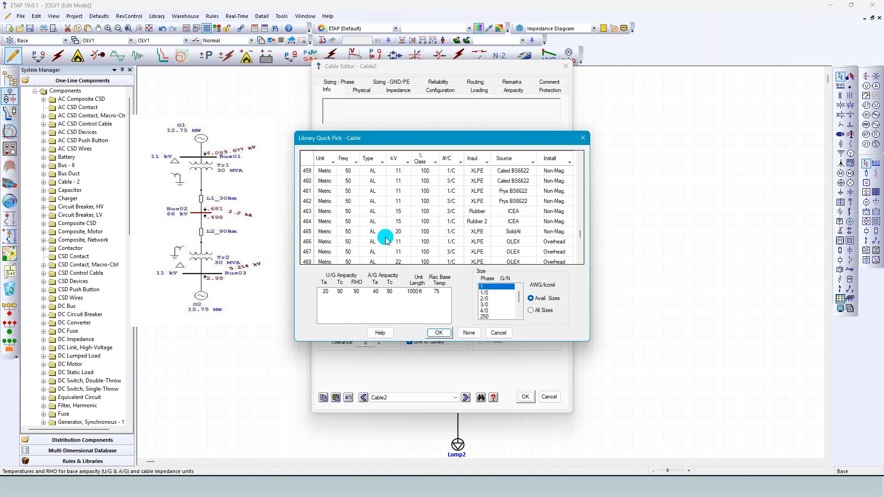
scroll(387, 240, up, 10)
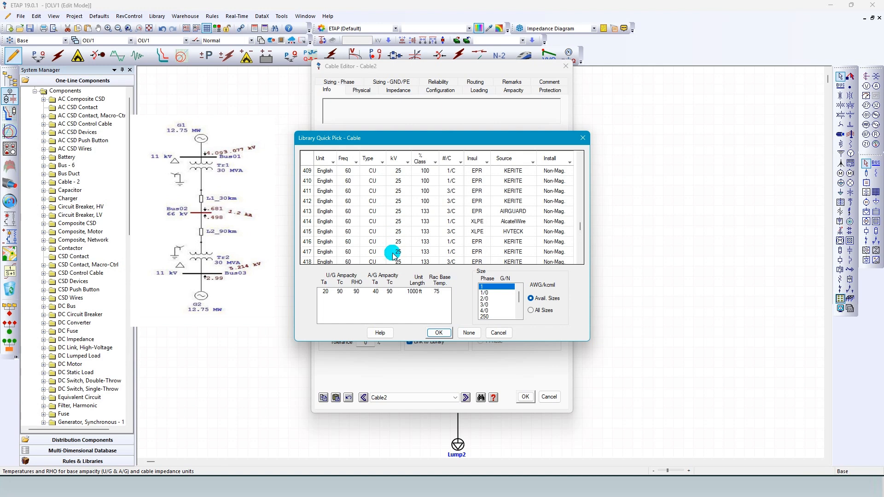
scroll(396, 254, up, 10)
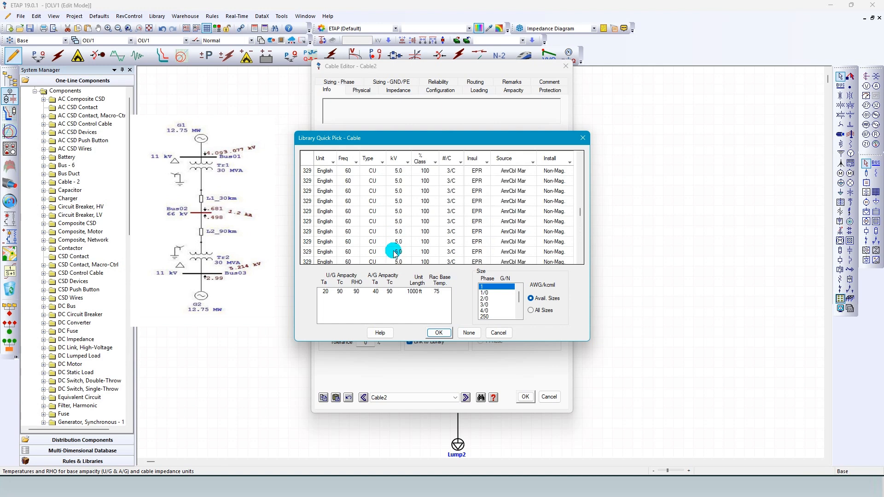
scroll(390, 232, down, 20)
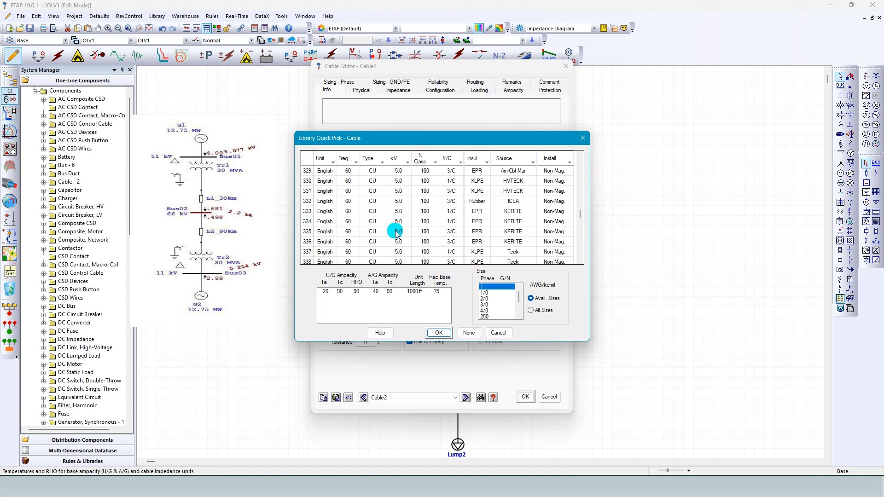
scroll(407, 235, down, 10)
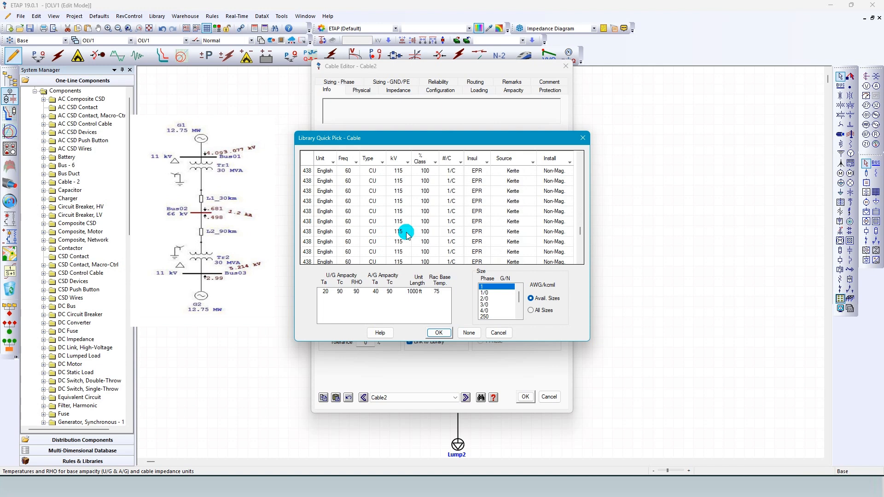
scroll(406, 234, up, 10)
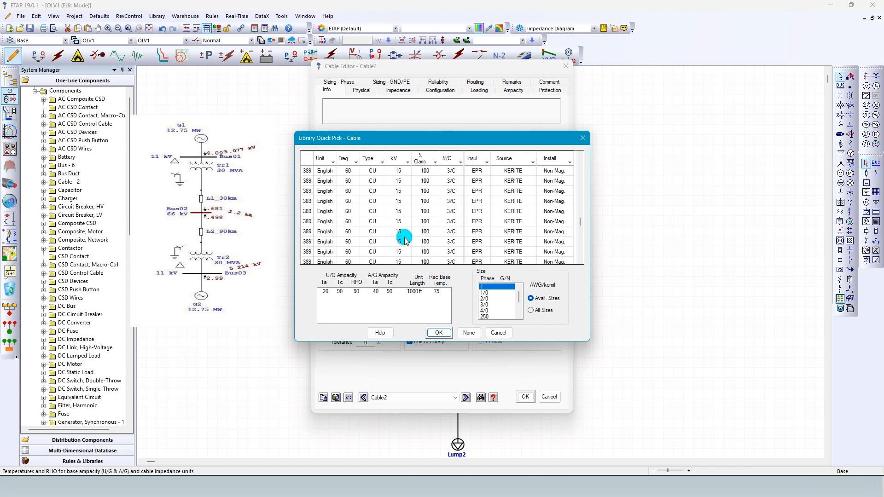
scroll(405, 240, up, 10)
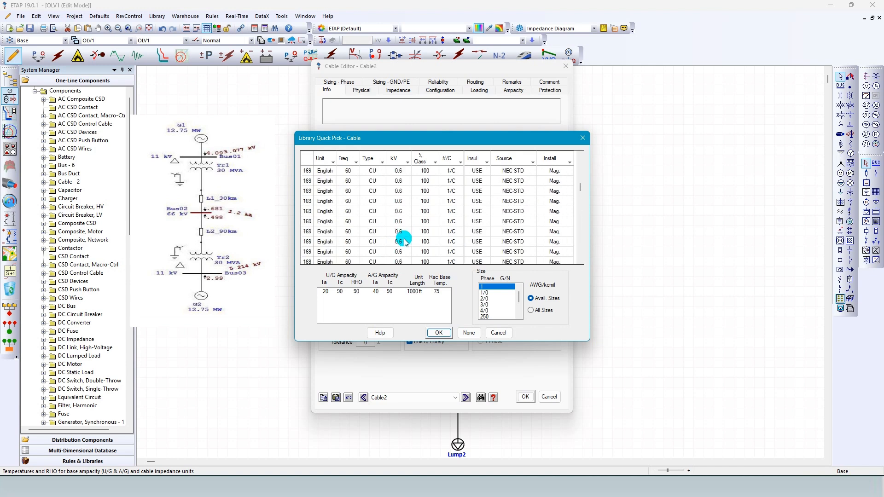
scroll(404, 237, up, 20)
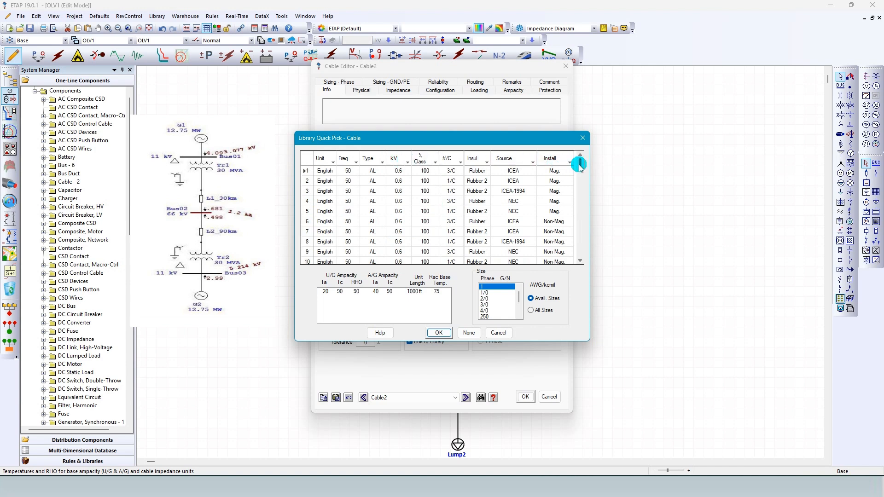
drag(580, 162, 579, 184)
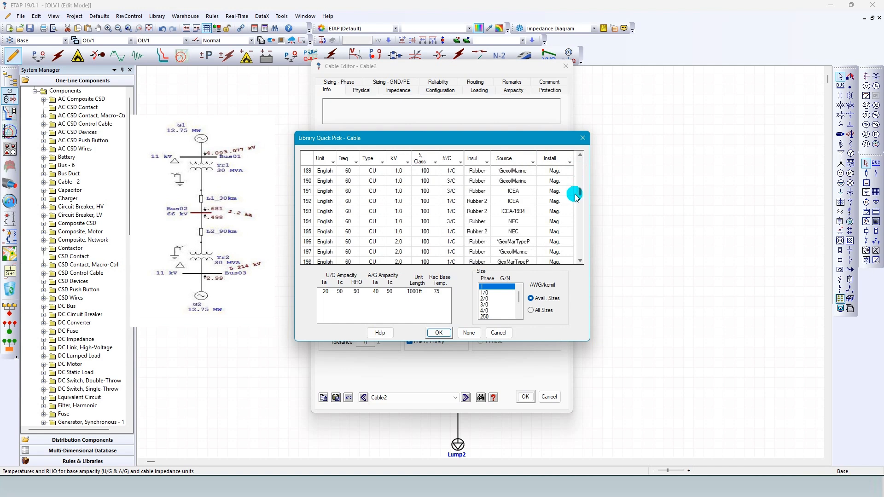
drag(575, 203, 569, 237)
scroll(573, 211, up, 1)
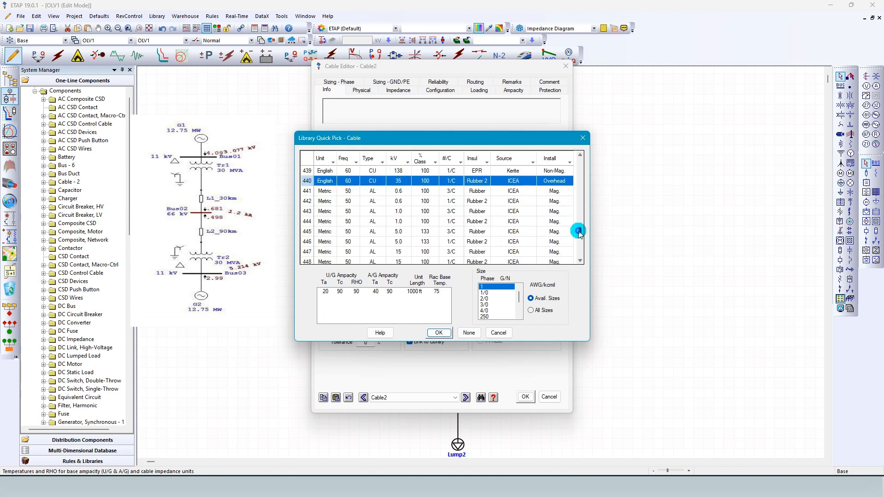
Assign the 69 kV, 60 Hz Kerite EPR single-core copper cable, size 4/0, to Cable2, check its impedance data and save.
click(580, 156)
click(581, 156)
click(580, 156)
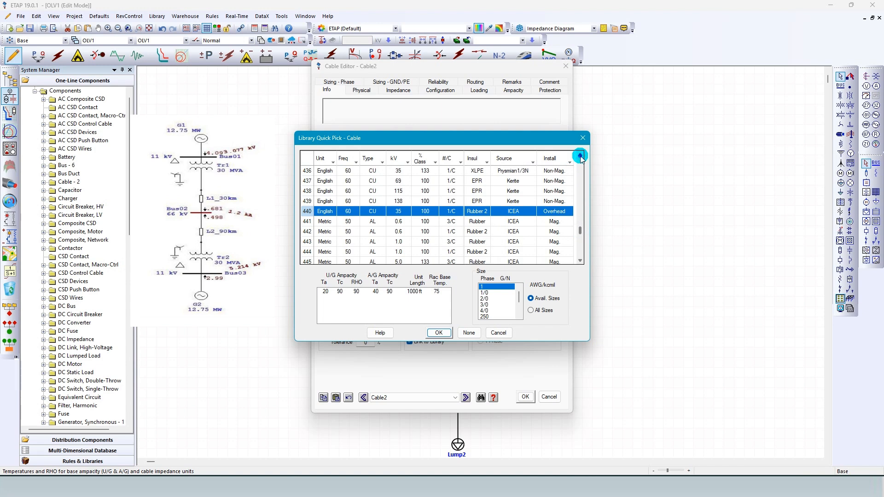
click(395, 180)
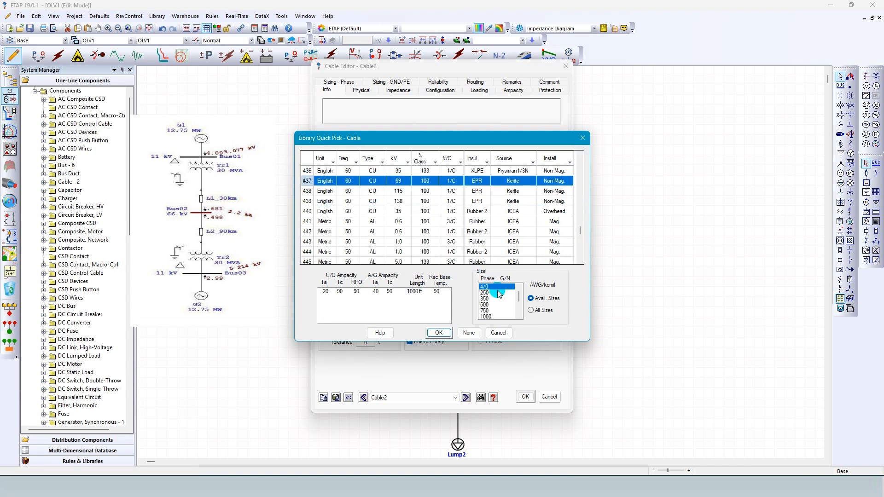
click(439, 333)
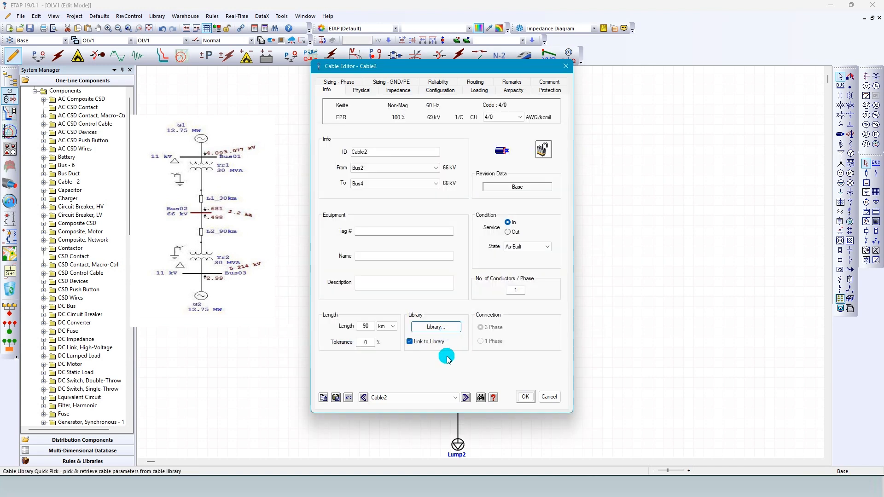
click(394, 92)
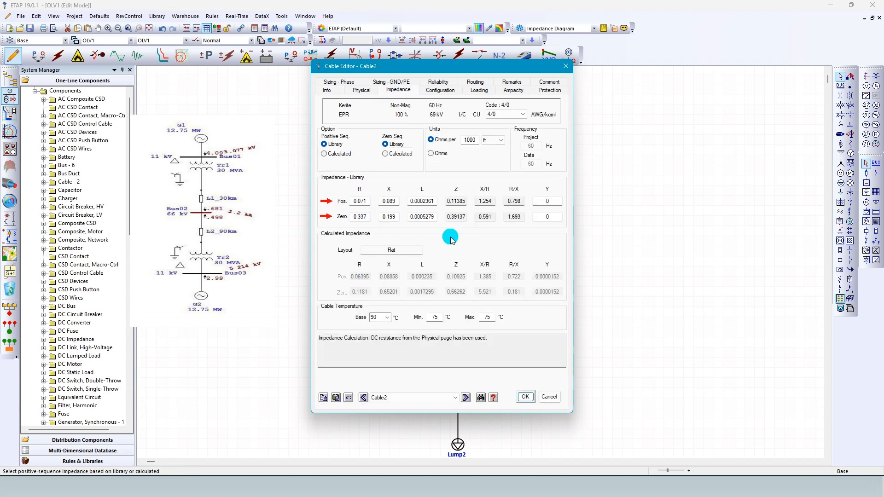
click(524, 397)
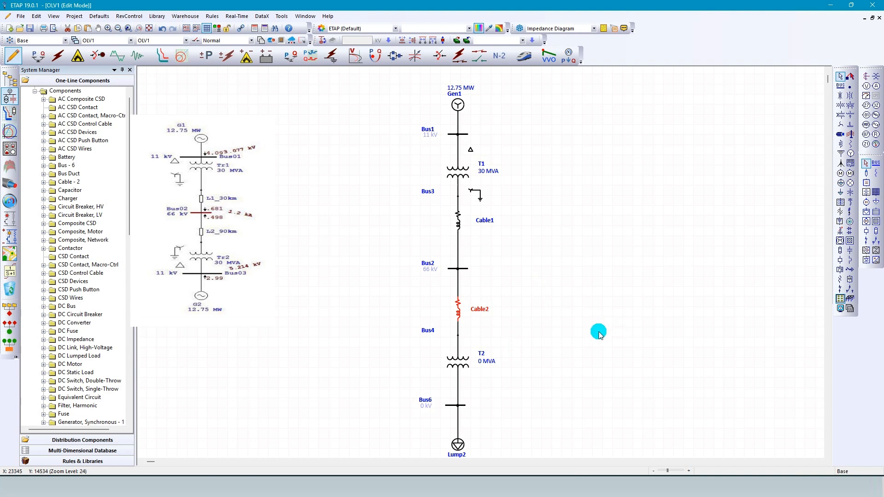
Set transformer T2's secondary voltage to 11 kV and its rated power to 30 MVA.
double_click(454, 360)
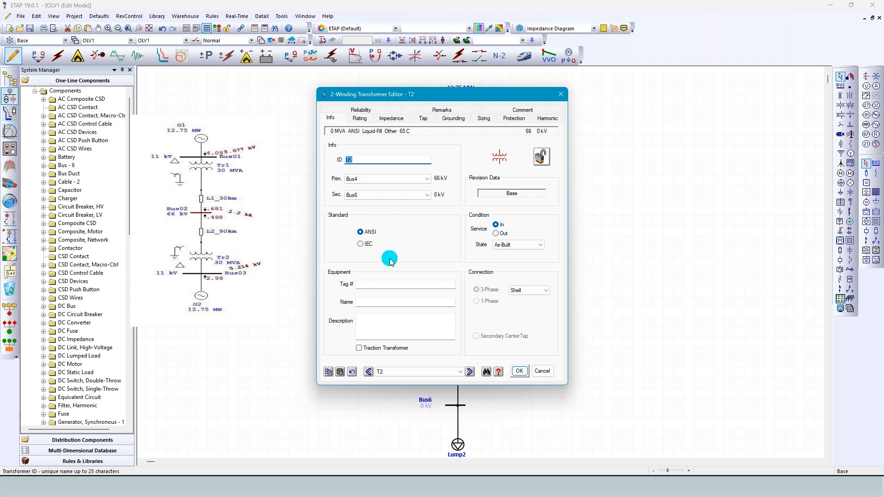
click(358, 119)
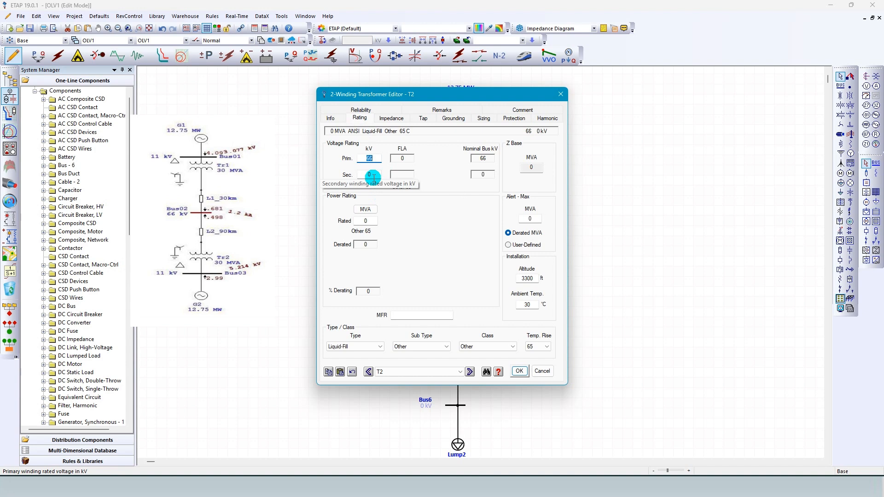
click(376, 157)
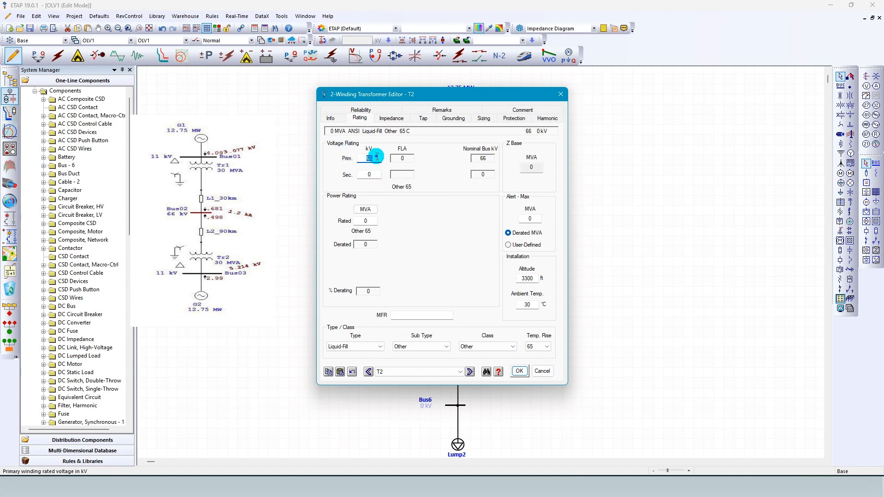
click(363, 174)
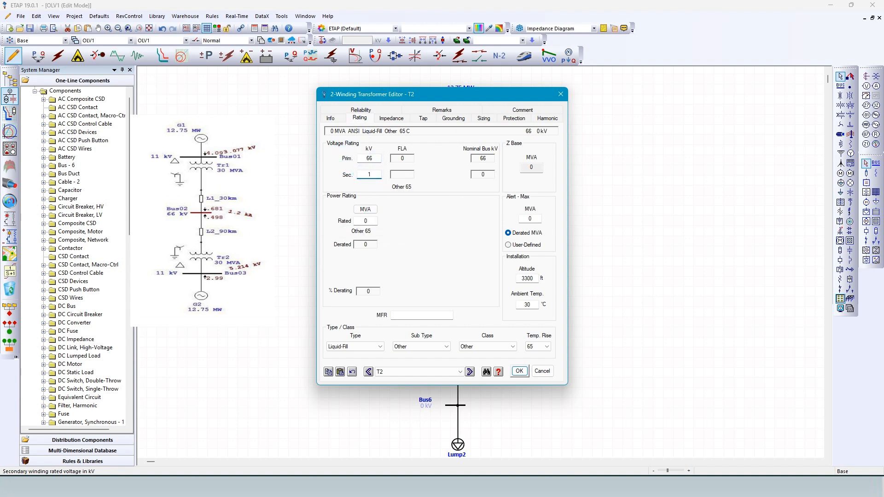
text(11)
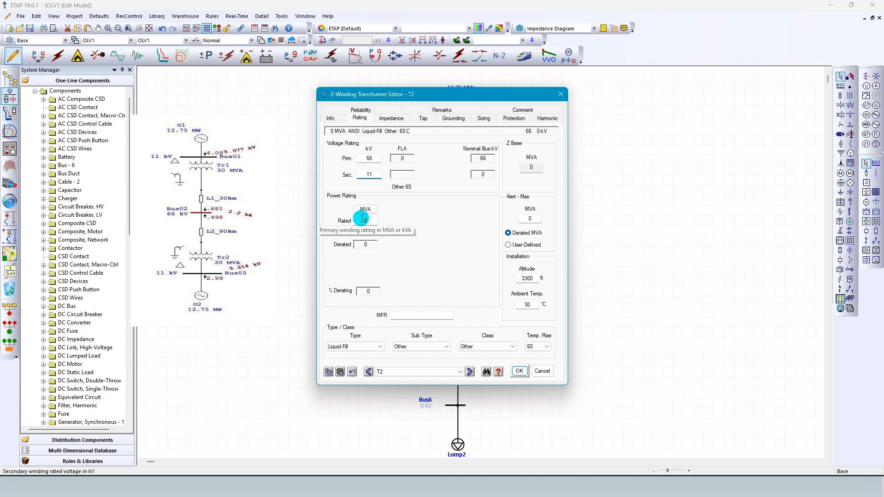
click(363, 220)
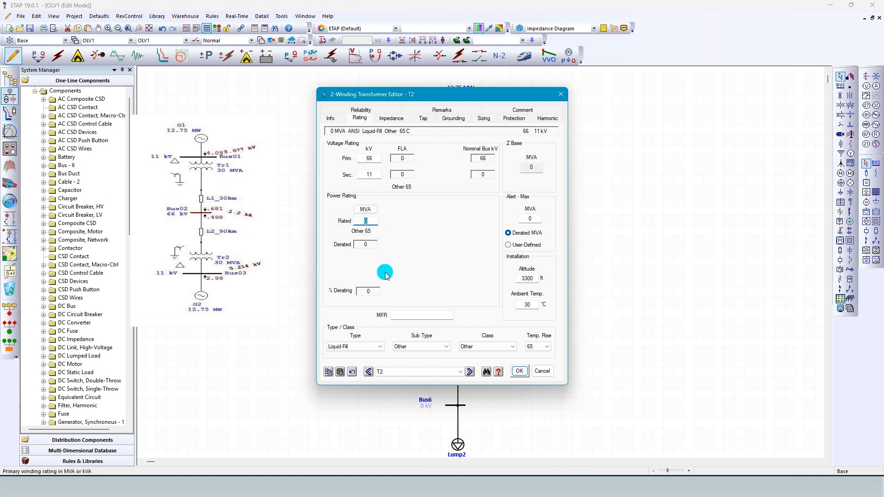
text(30)
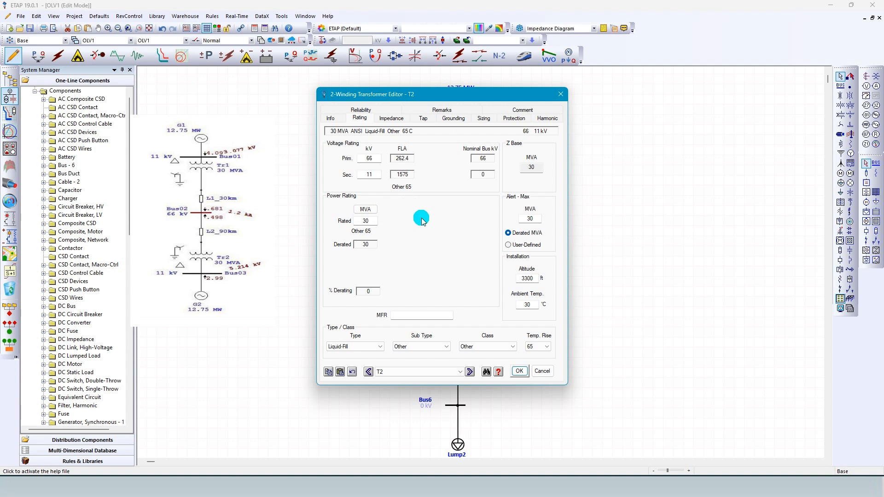
Give T2 a wye primary and a delta secondary winding, enable the grounding element symbols and save the transformer.
click(454, 119)
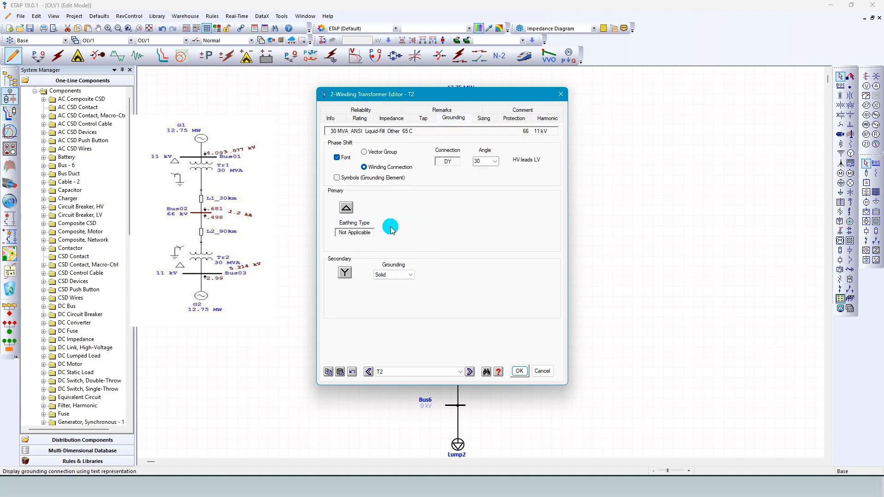
click(346, 210)
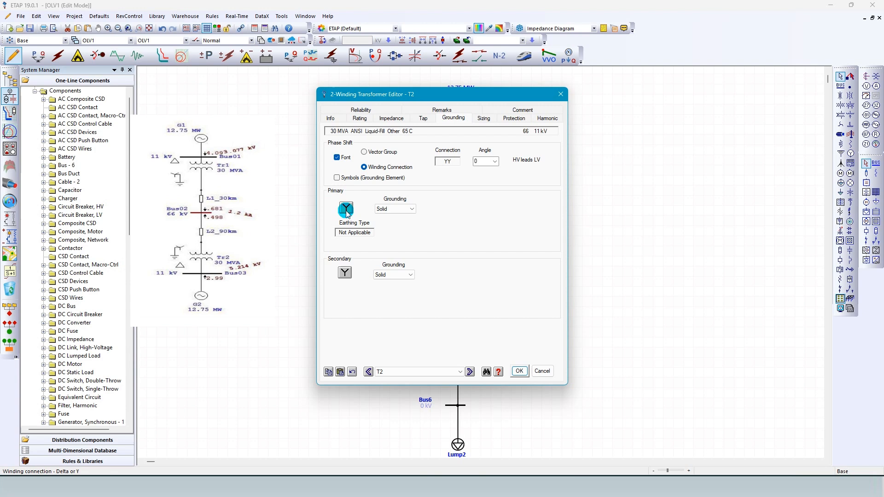
click(345, 273)
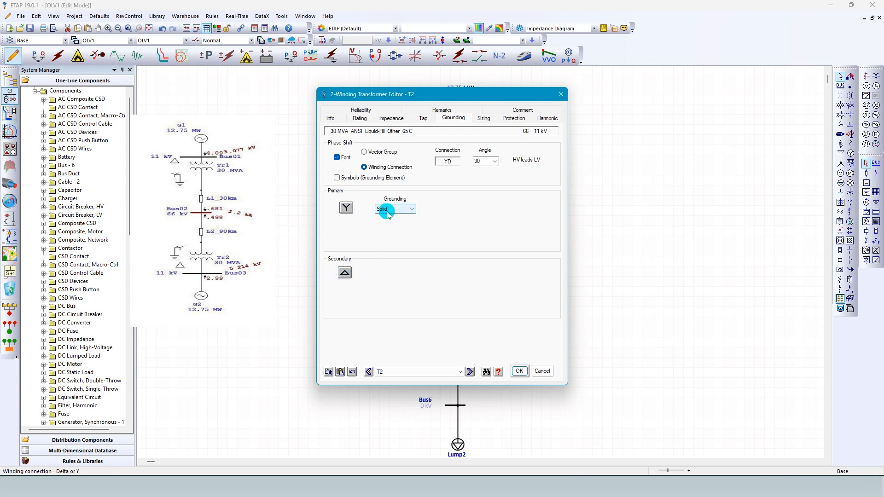
click(349, 179)
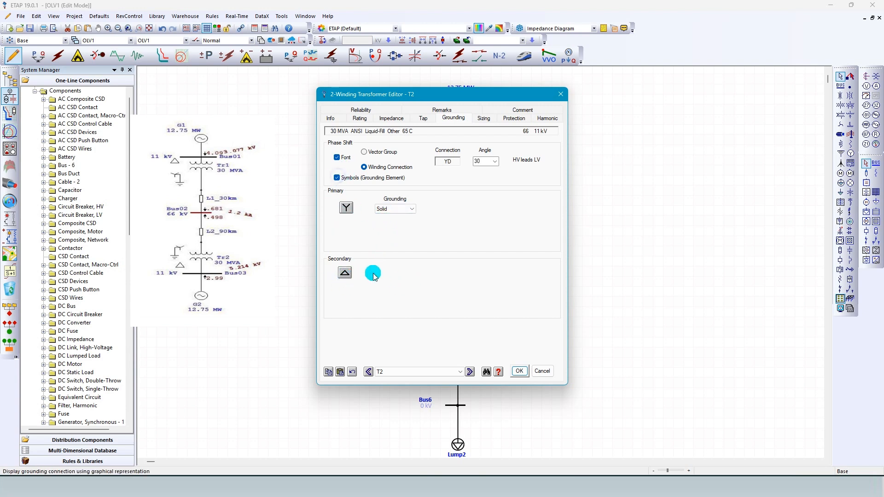
click(520, 375)
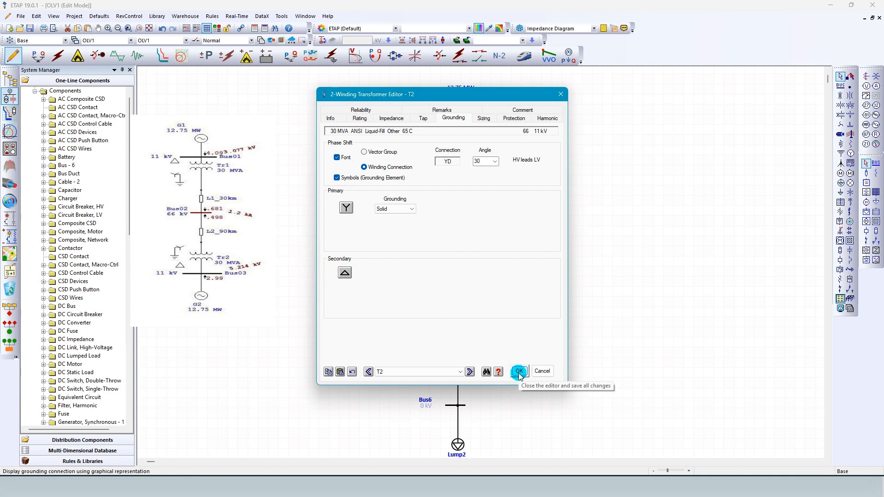
click(519, 373)
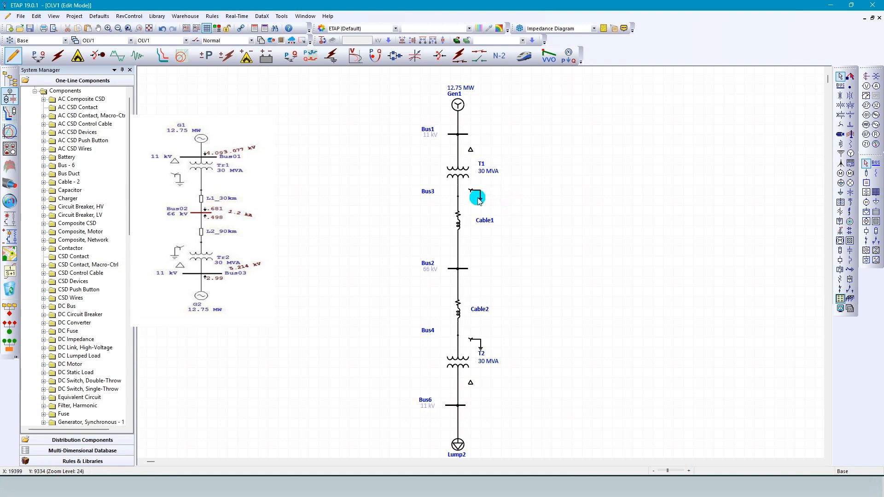
Review transformer T1's winding connections and secondary grounding type.
click(460, 173)
double_click(461, 173)
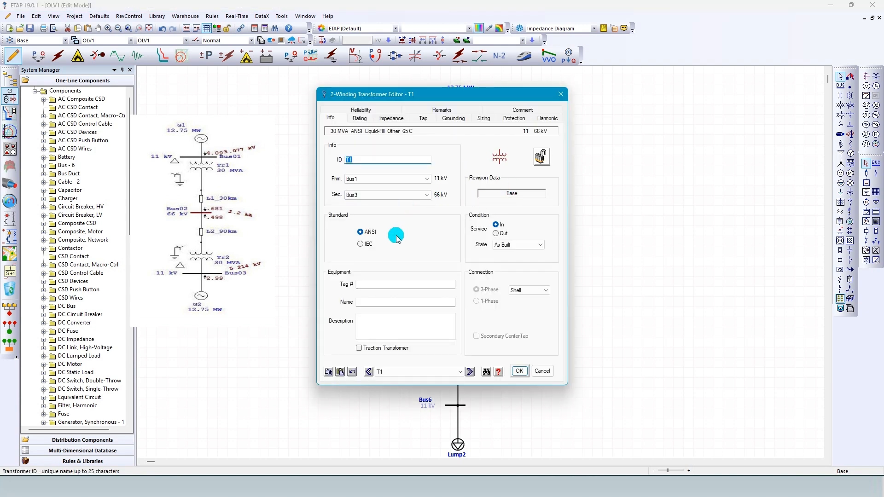
click(455, 120)
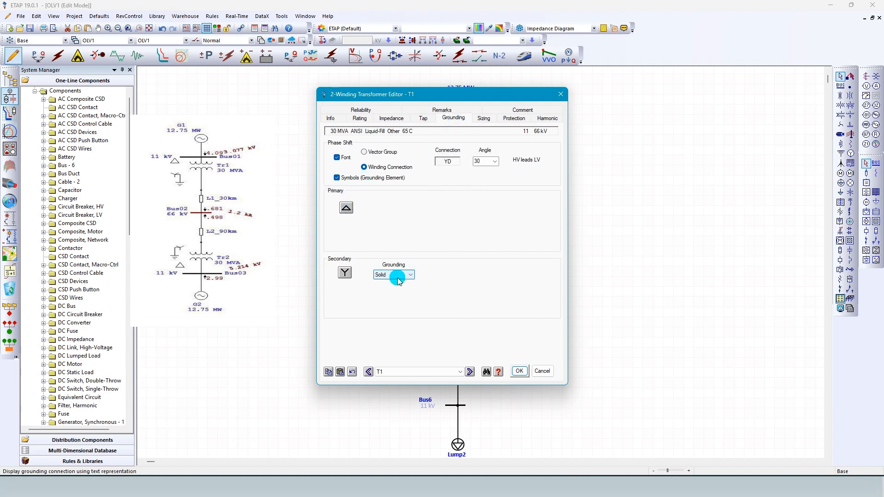
click(519, 372)
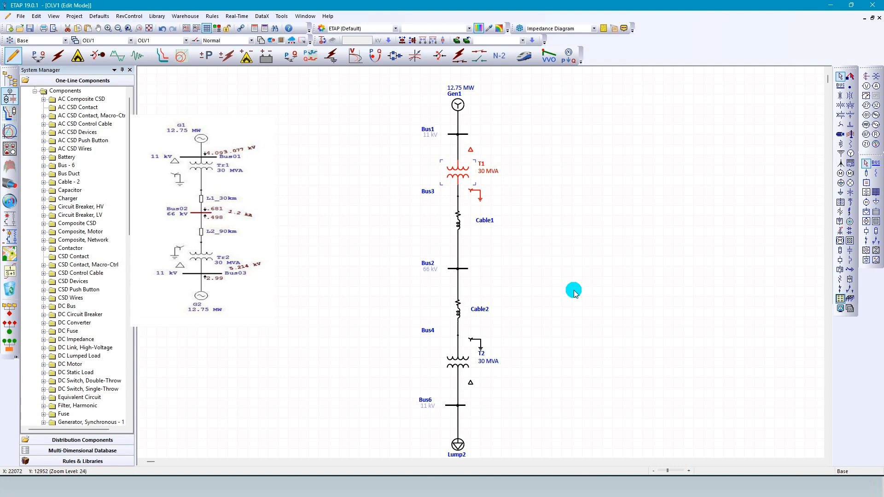
scroll(523, 316, down, 3)
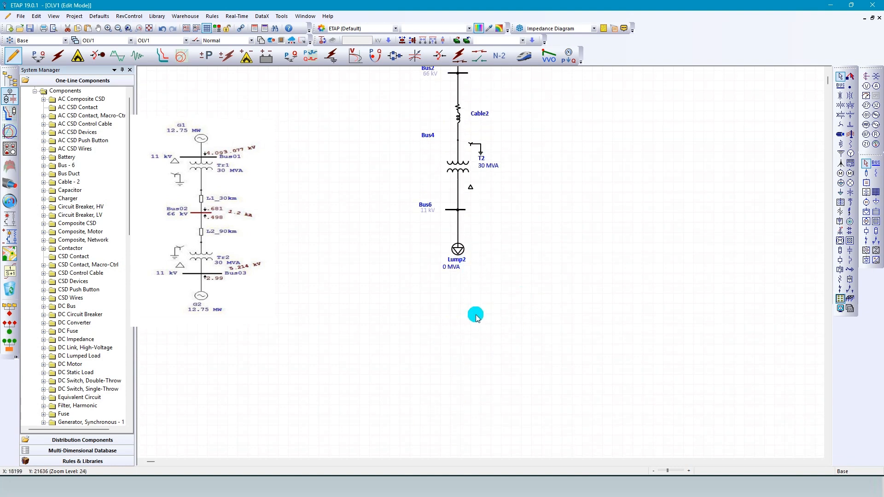
scroll(465, 325, down, 3)
scroll(492, 230, up, 1)
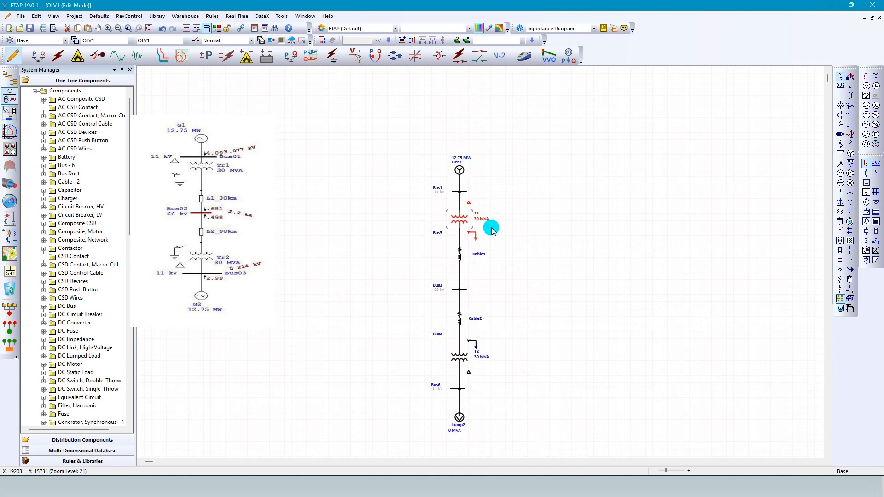
scroll(474, 309, up, 2)
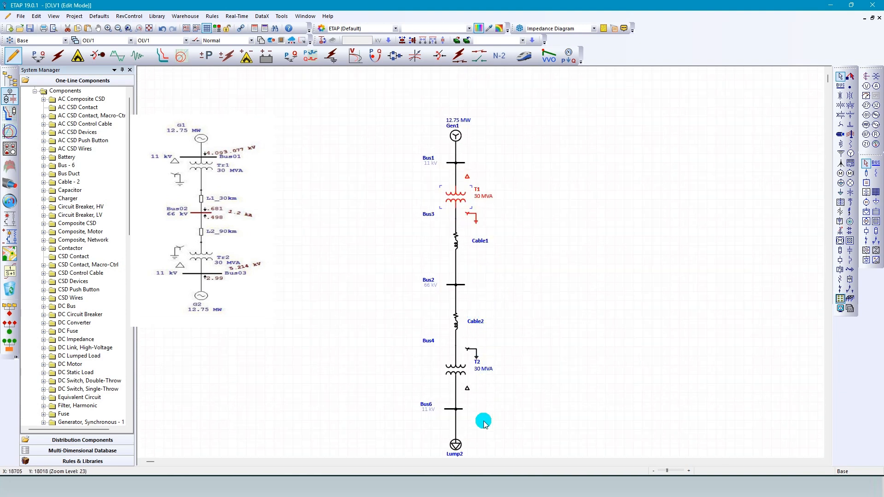
Set the rated power of the lumped load Lump2 to 5 MVA.
scroll(484, 421, up, 1)
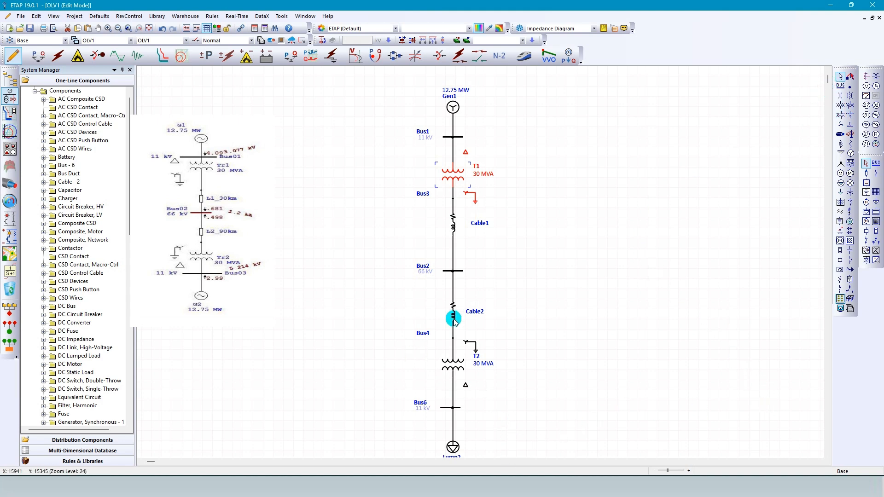
click(611, 261)
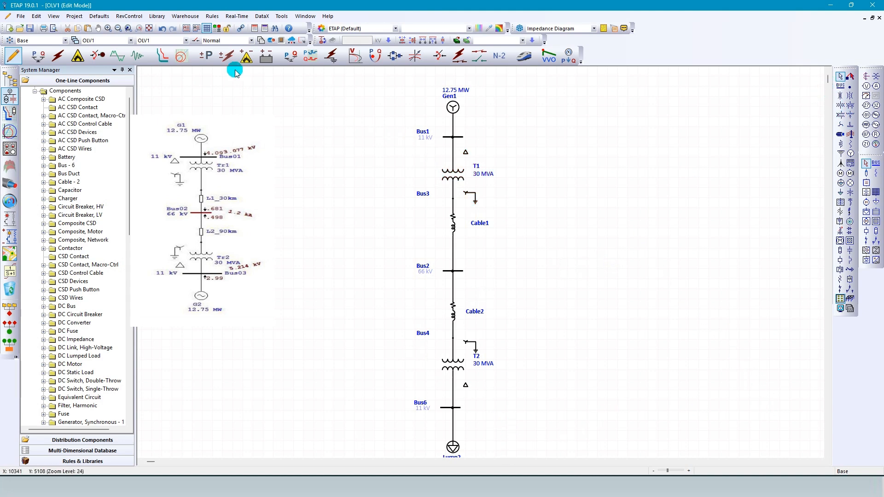
click(118, 28)
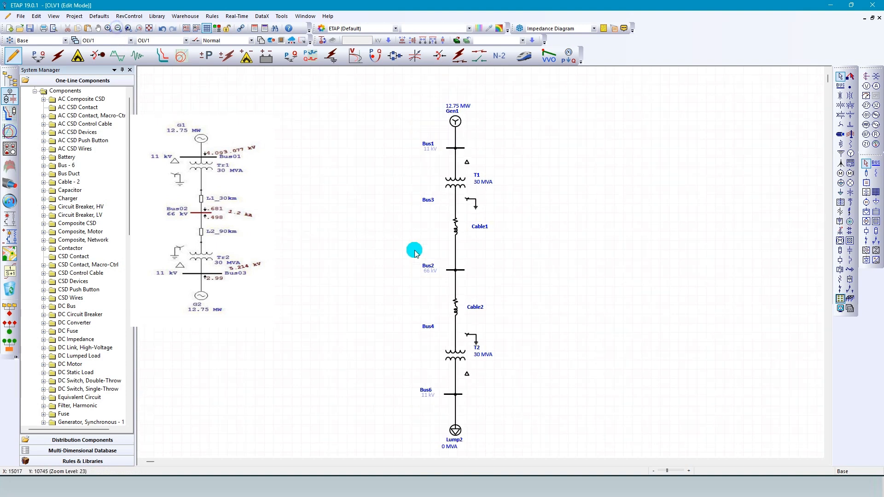
double_click(454, 431)
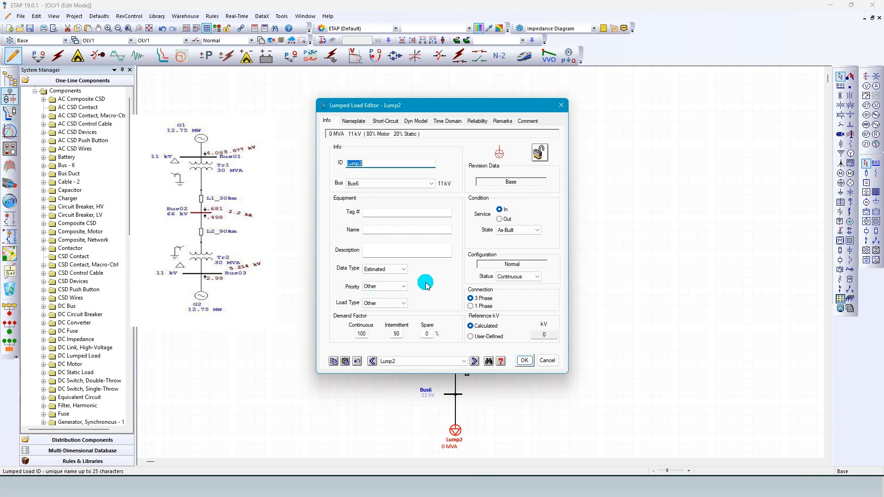
click(354, 123)
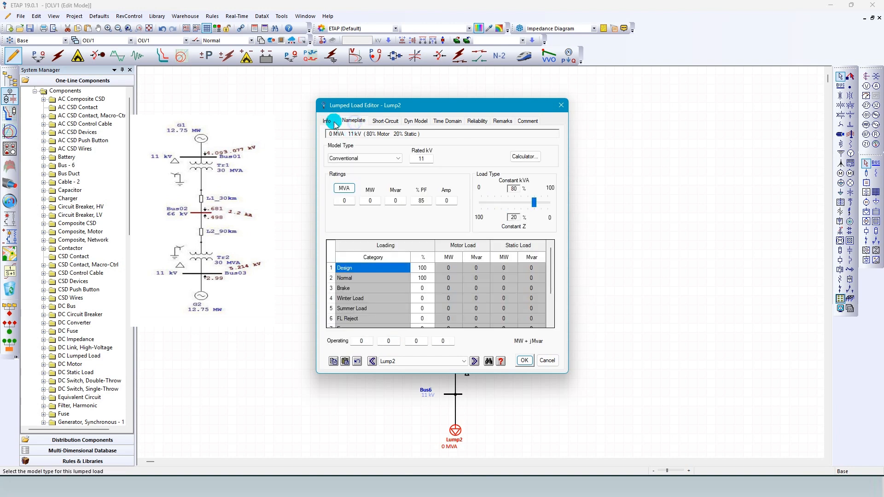
click(344, 201)
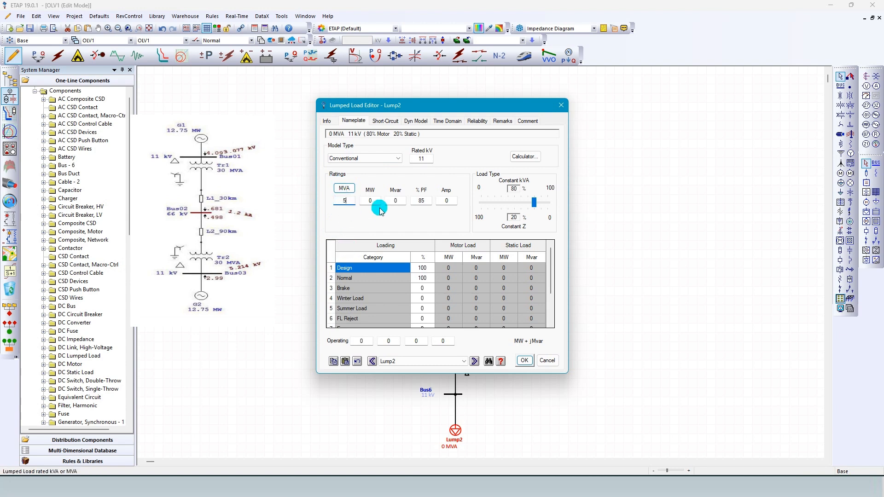
click(365, 222)
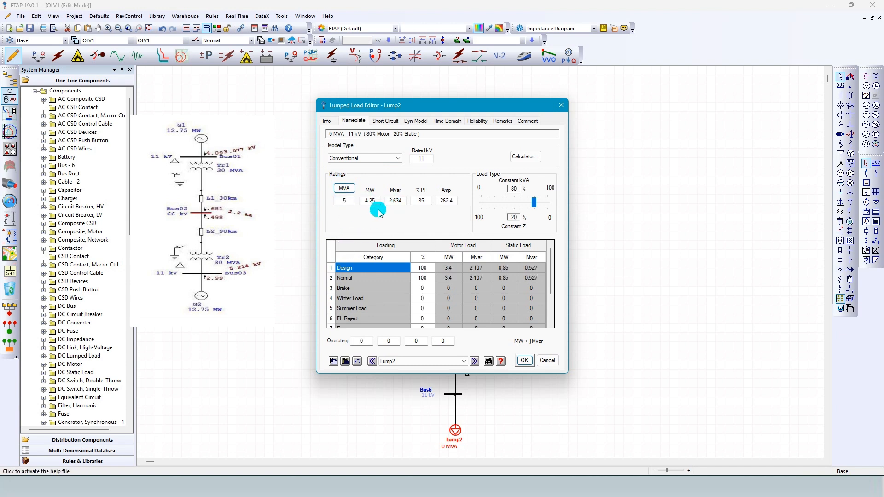
Set Lump2's load type to 60% constant kVA and 40% constant Z, and save the load.
click(421, 201)
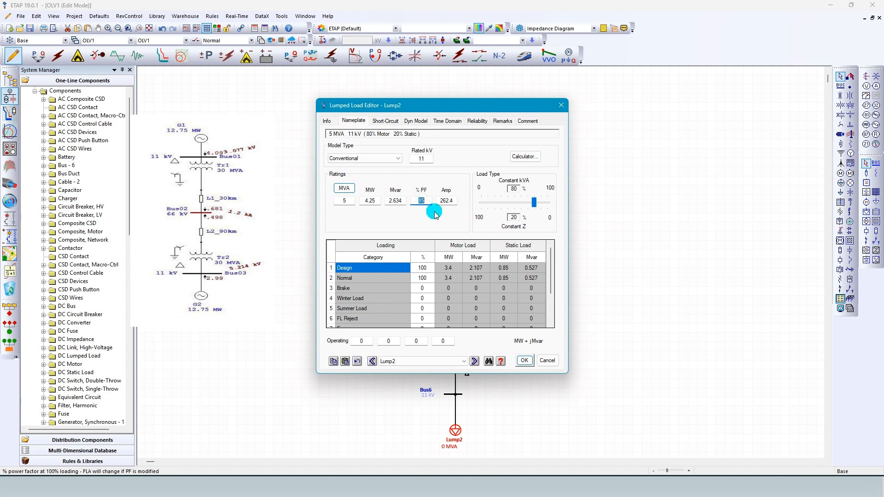
click(371, 136)
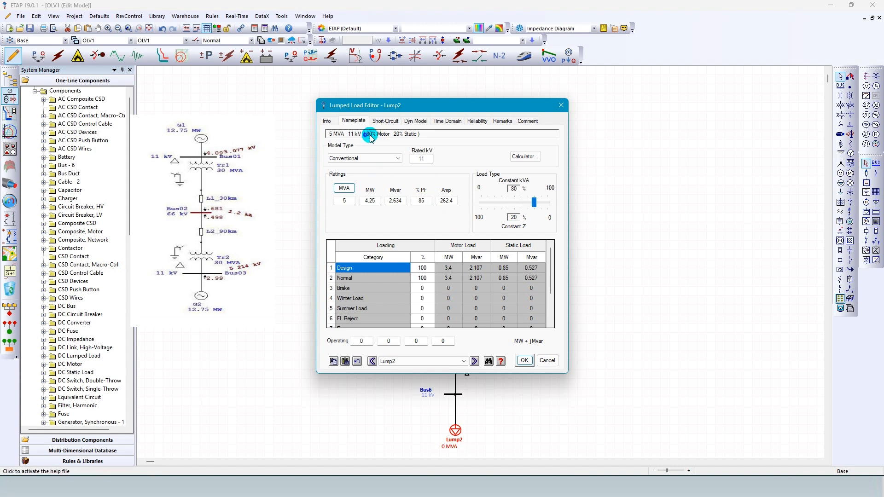
click(534, 203)
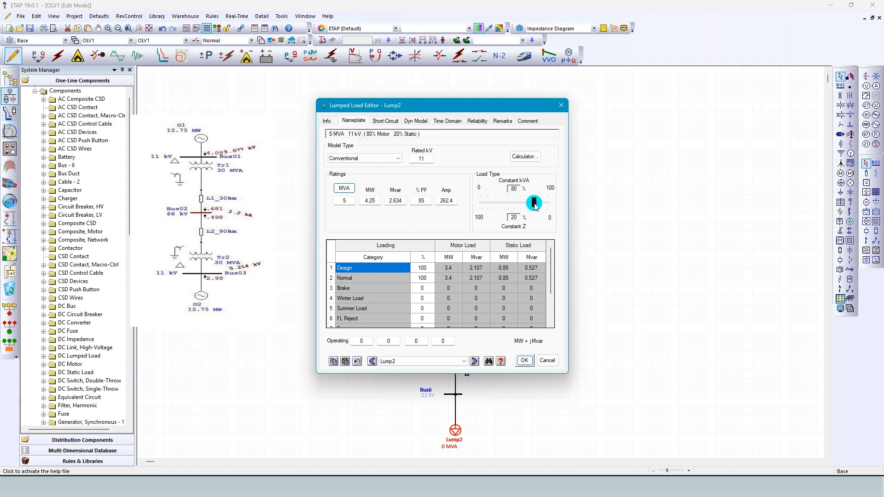
drag(534, 203, 521, 204)
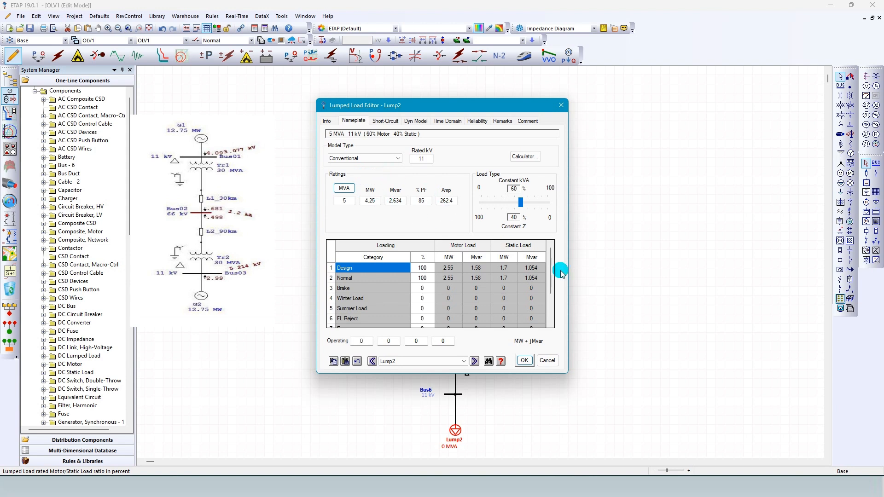
click(525, 361)
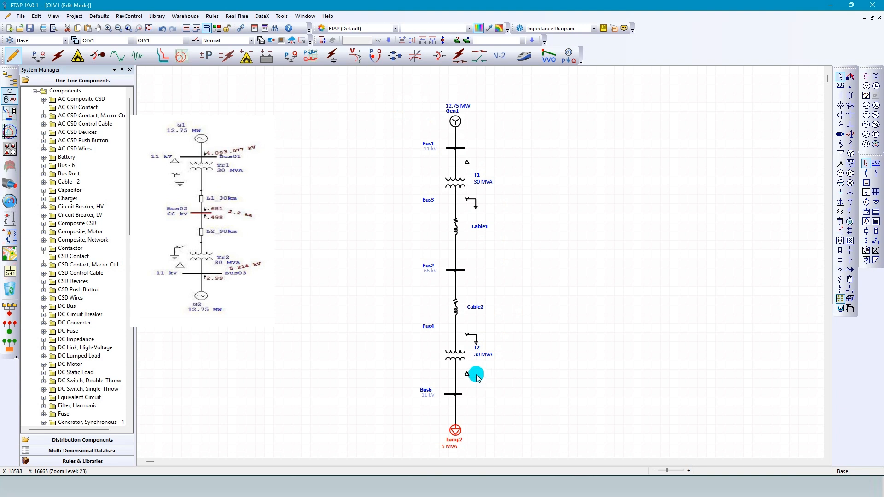
Switch to load flow analysis and run the calculation with the output report named load.
click(39, 56)
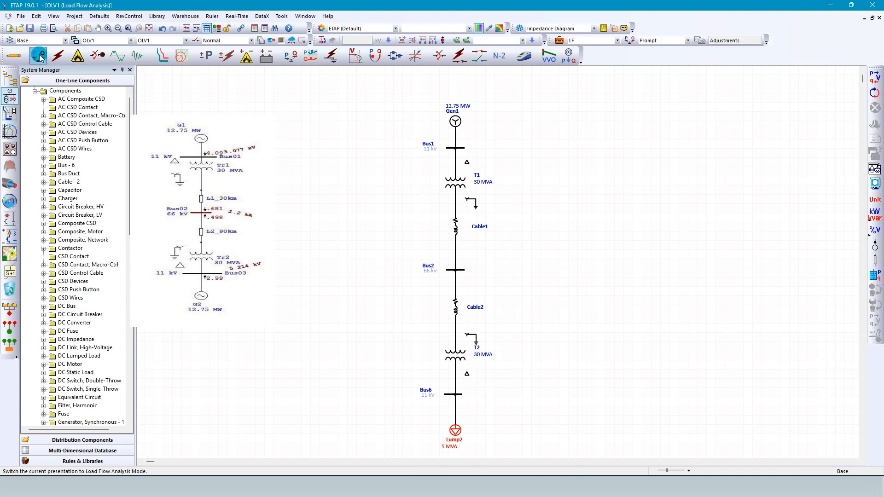
click(405, 193)
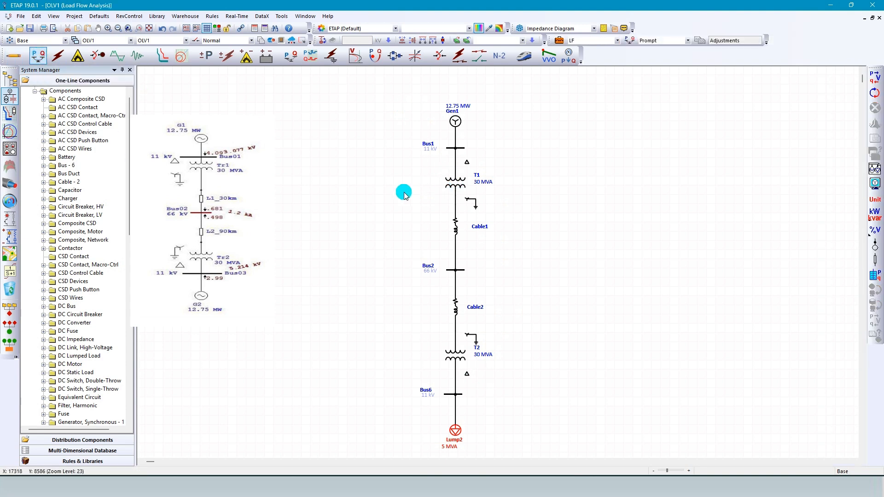
click(874, 78)
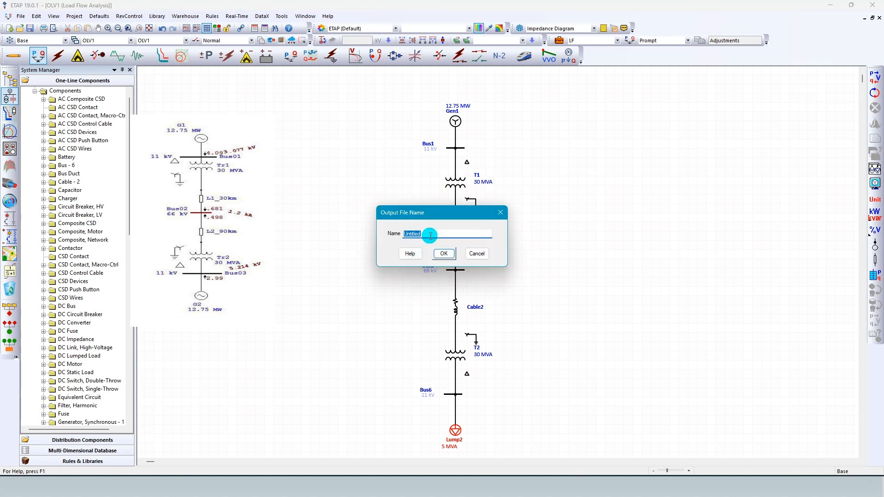
text(load)
click(444, 254)
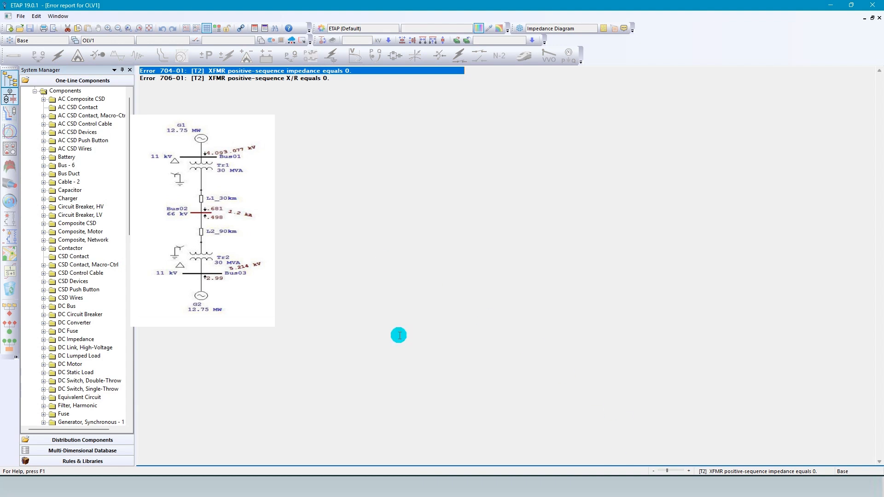
Open transformer T2 from its impedance error in the error report and examine its type, subtype and class options.
double_click(221, 71)
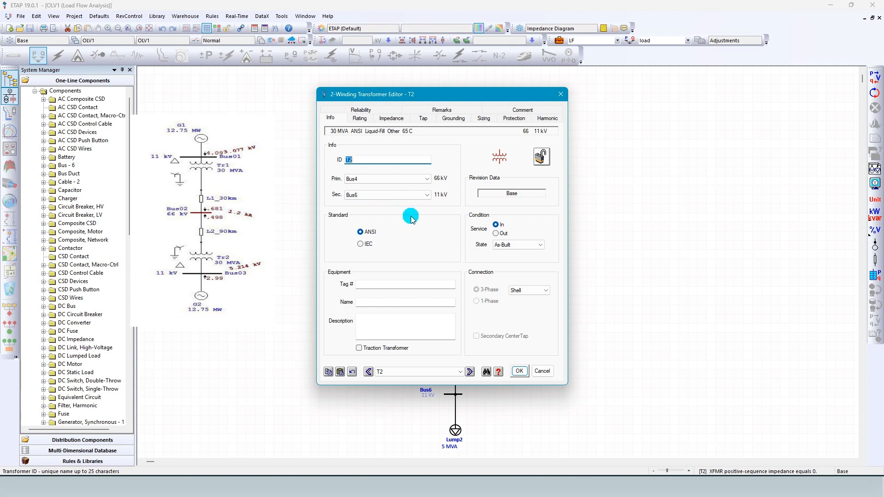
click(369, 119)
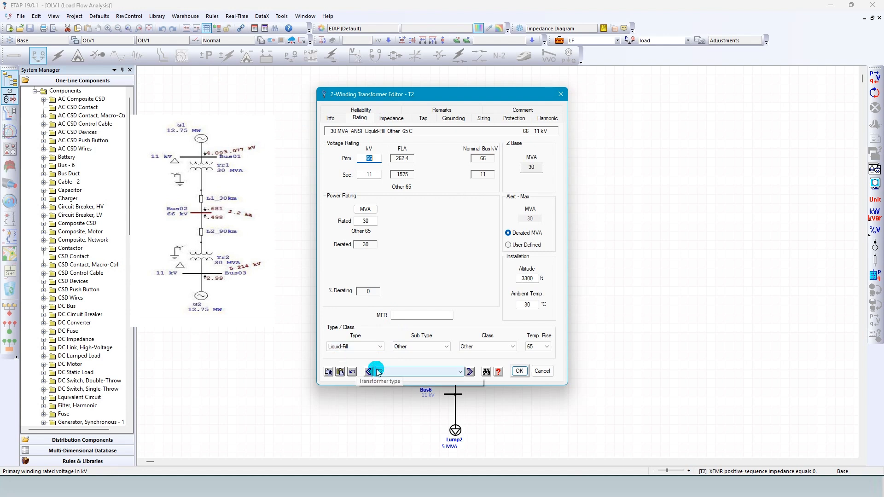
click(373, 353)
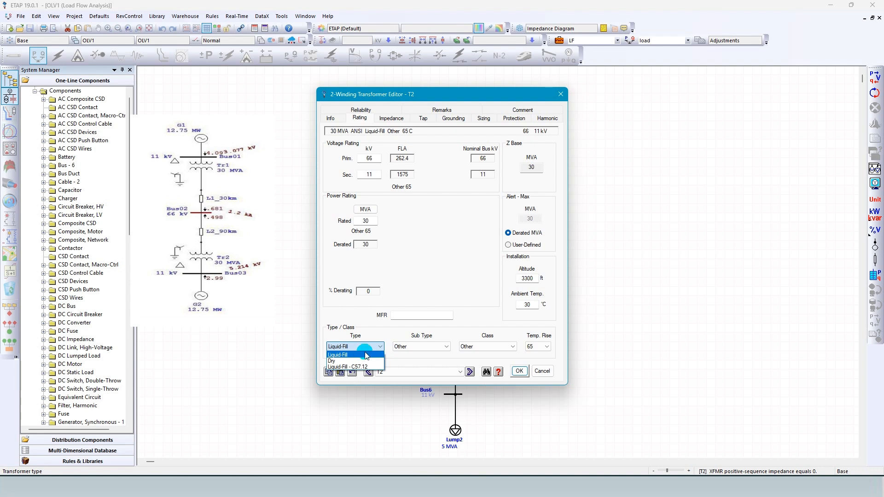
click(420, 346)
click(422, 347)
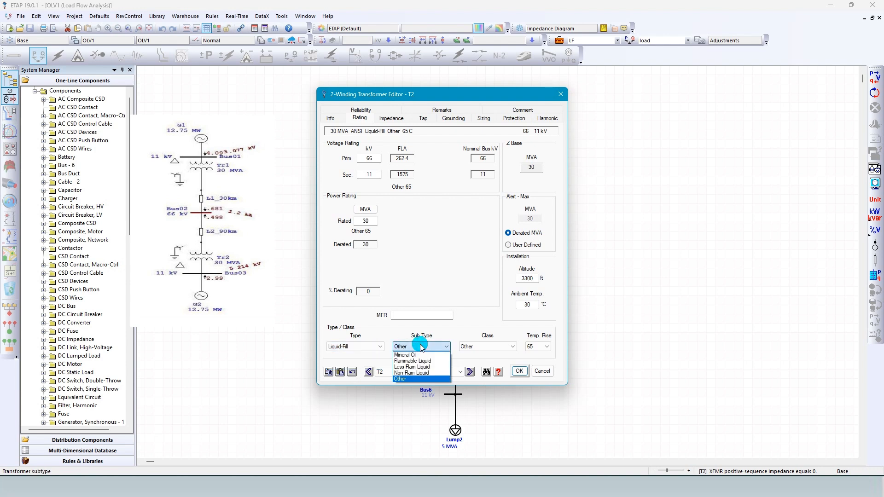
click(420, 346)
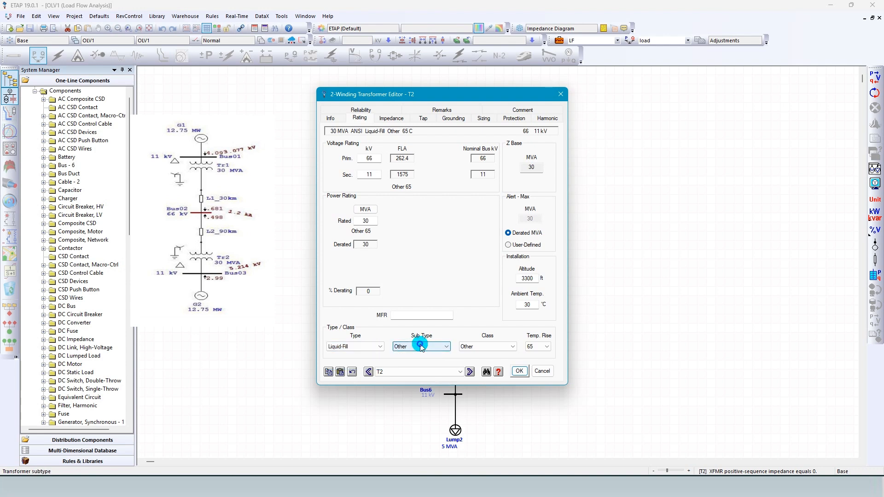
click(380, 347)
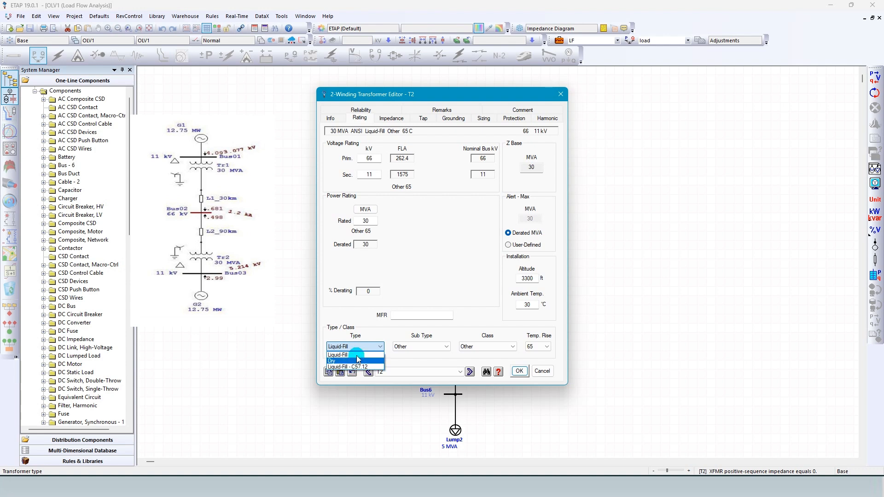
click(360, 355)
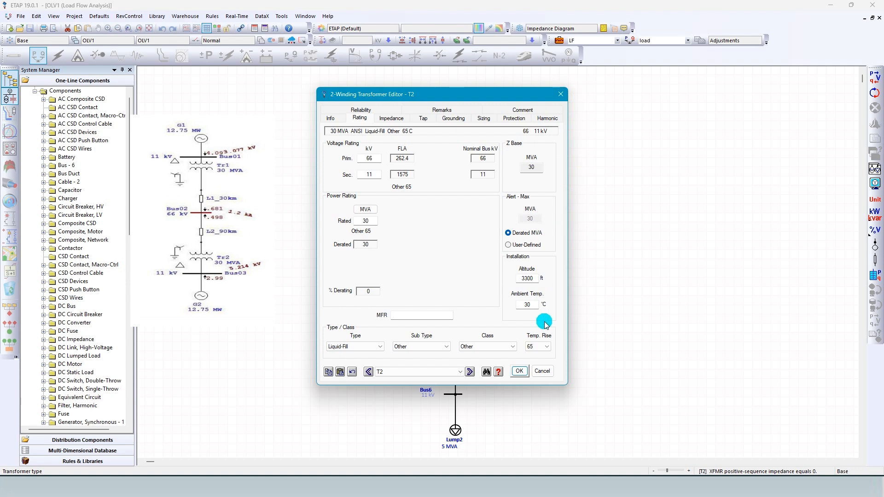
click(497, 349)
click(496, 347)
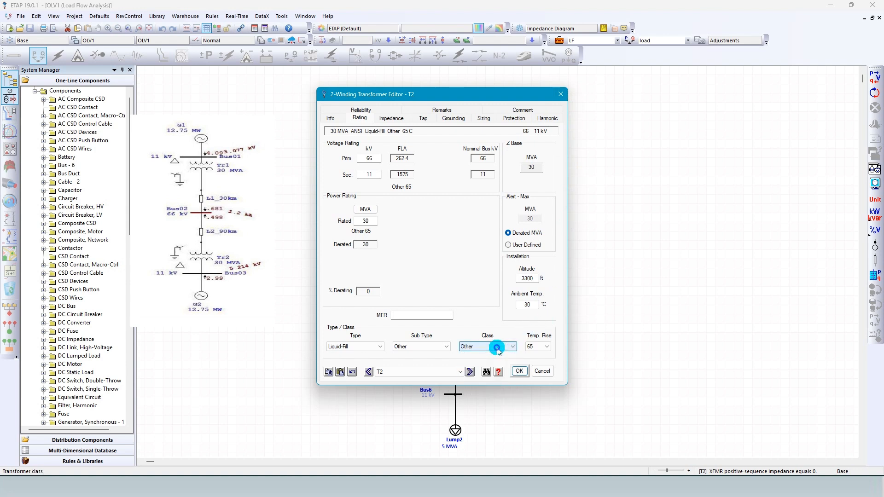
click(414, 349)
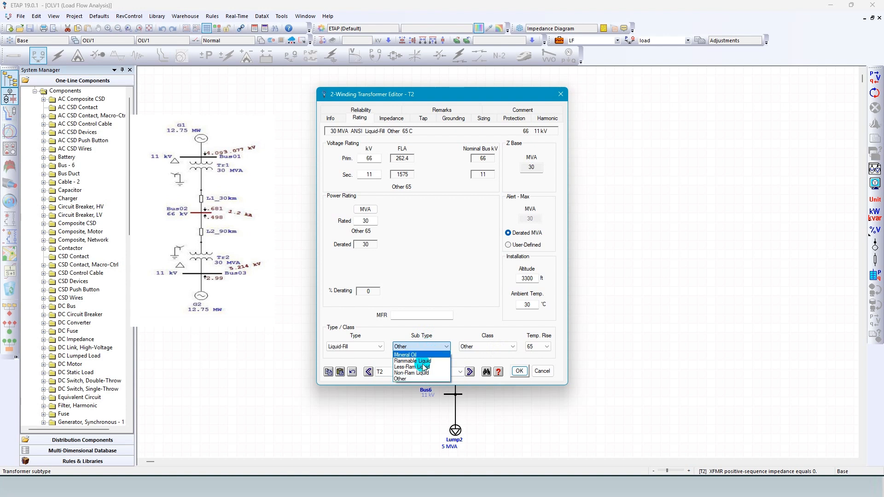
click(348, 354)
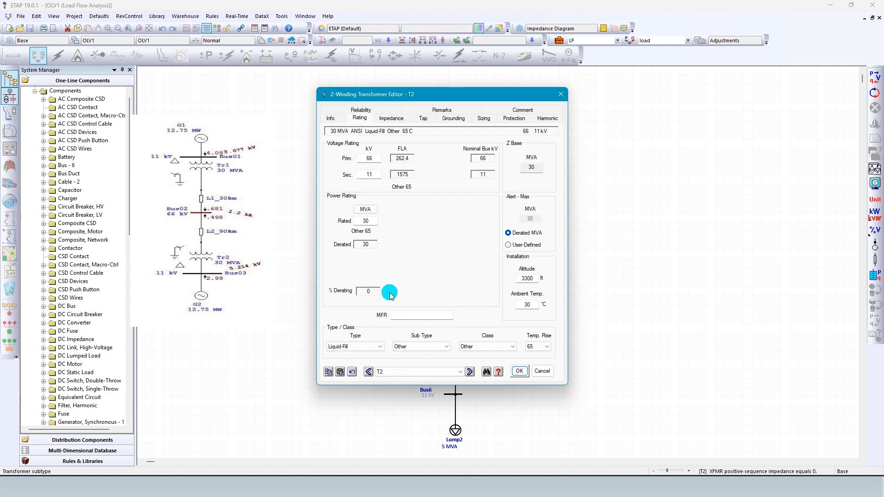
Apply typical Z and X/R values and typical no-load test data to transformer T2, and save it.
click(399, 122)
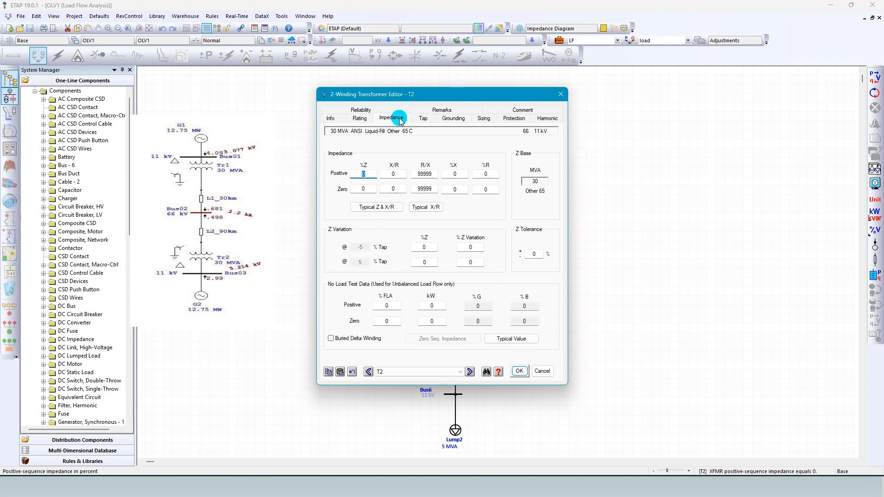
click(381, 208)
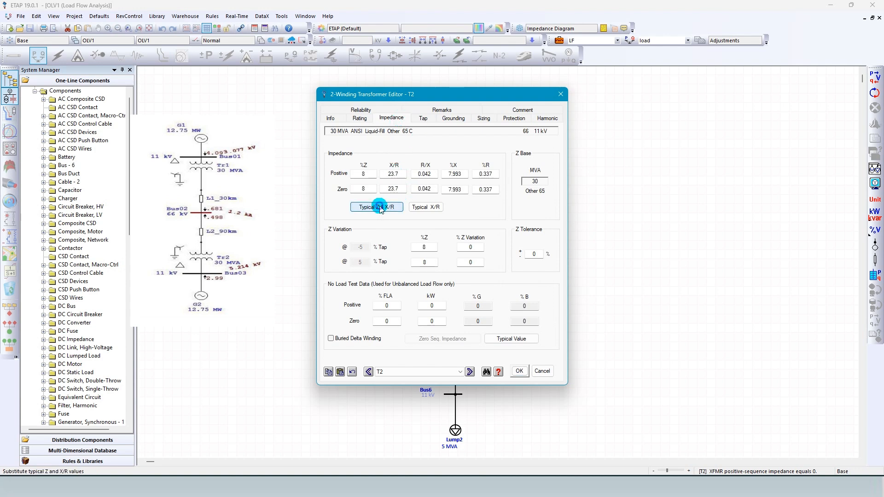
click(512, 339)
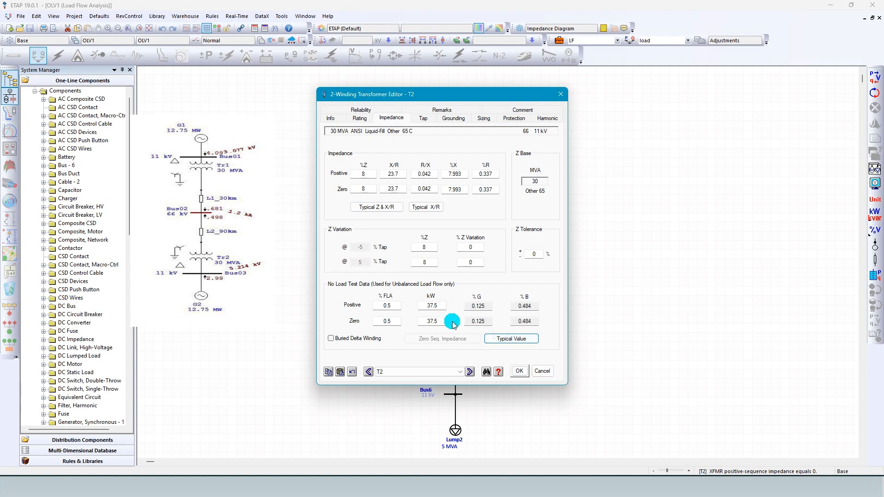
click(519, 371)
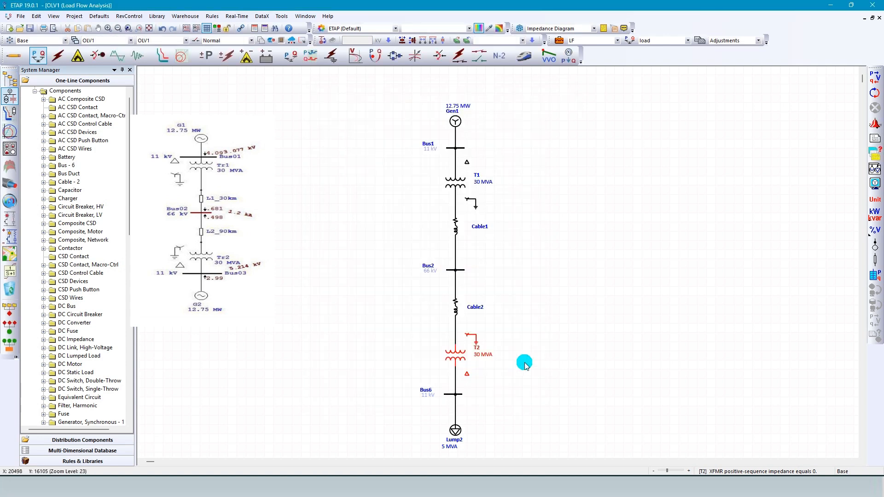
Review transformer T2's rating data and its available type, subtype and class options, and accept the editor without changes.
double_click(457, 355)
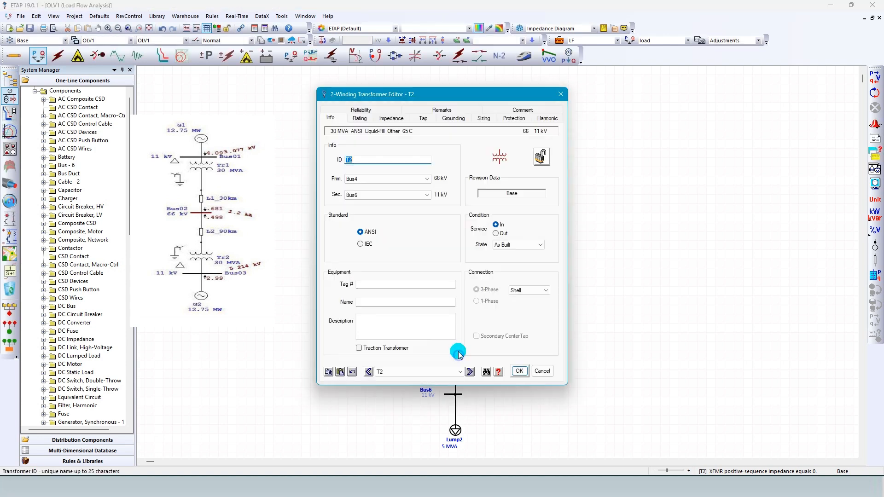
click(354, 119)
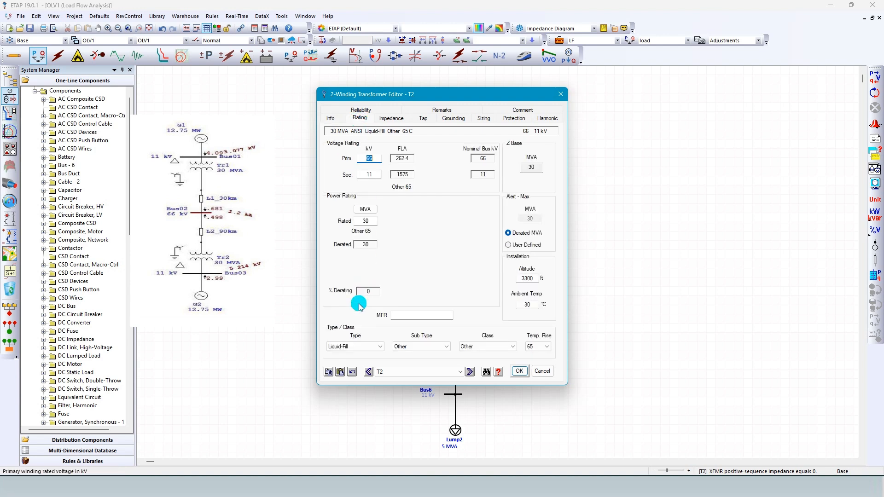
click(356, 347)
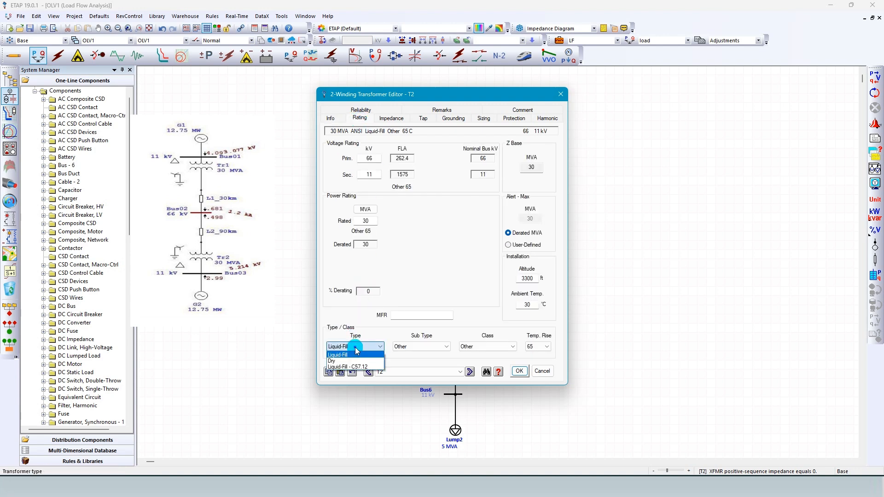
click(355, 349)
click(406, 347)
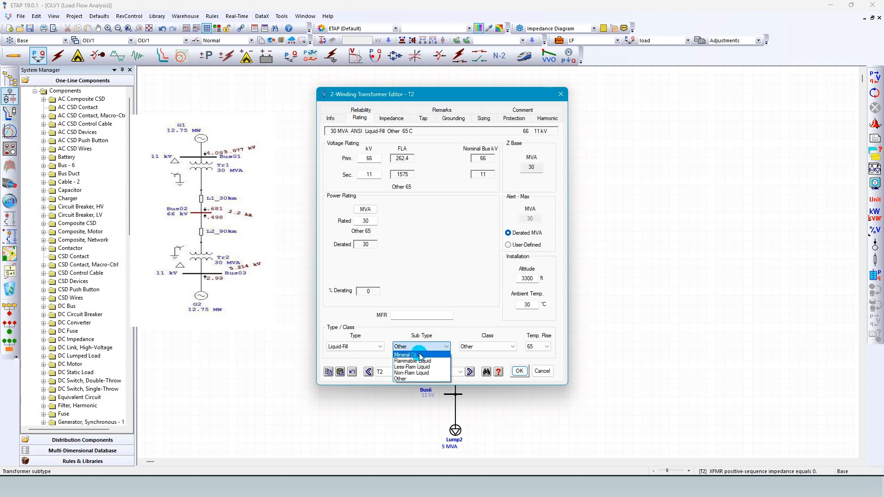
click(409, 348)
click(487, 348)
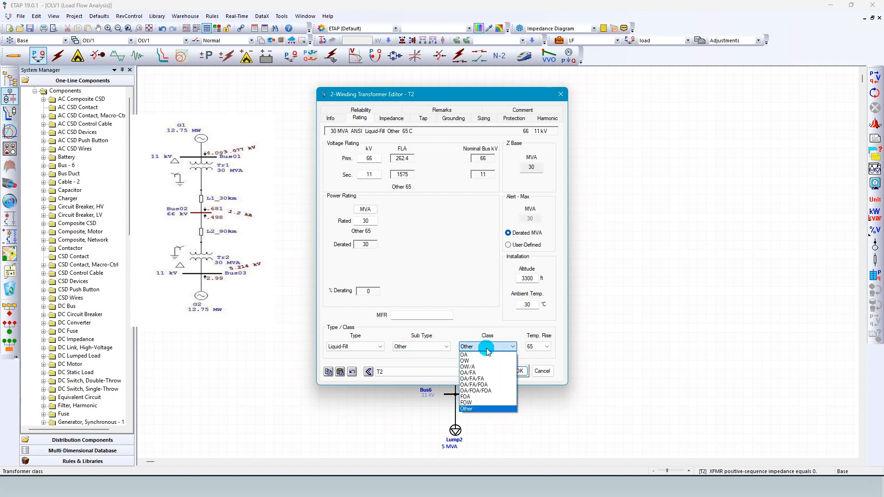
click(489, 350)
click(519, 371)
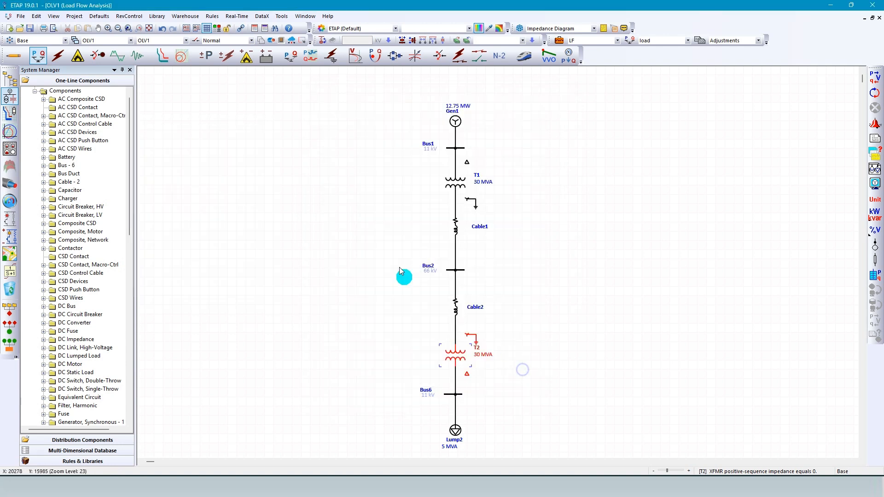
Save the project and run the load flow calculation again.
click(31, 31)
click(440, 287)
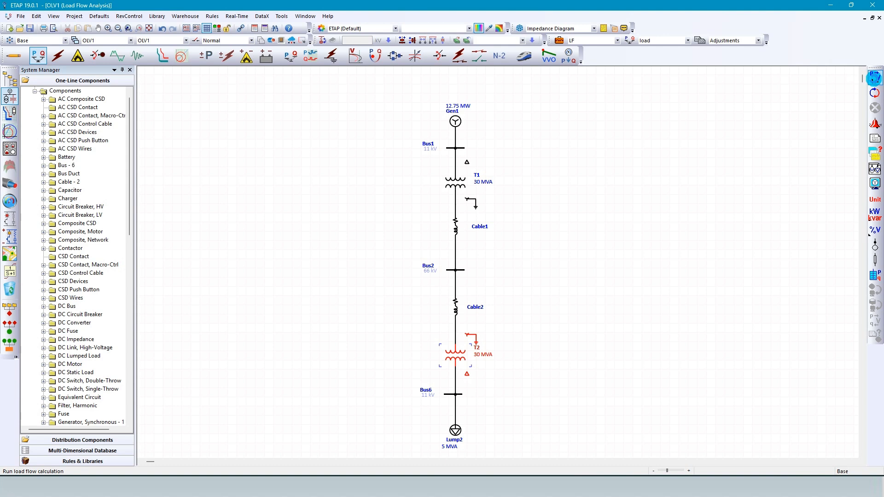
click(875, 77)
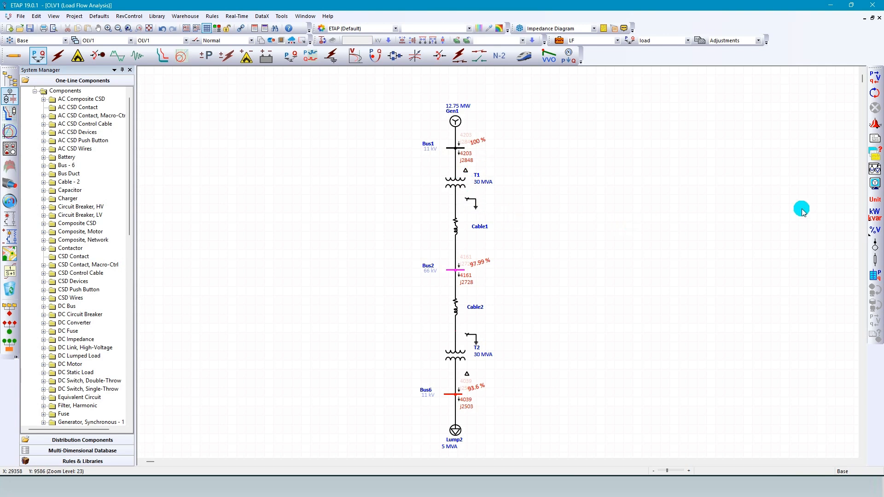
Show the bus voltage angle along with the magnitude in the load flow results, and inspect the results at Bus1.
click(875, 187)
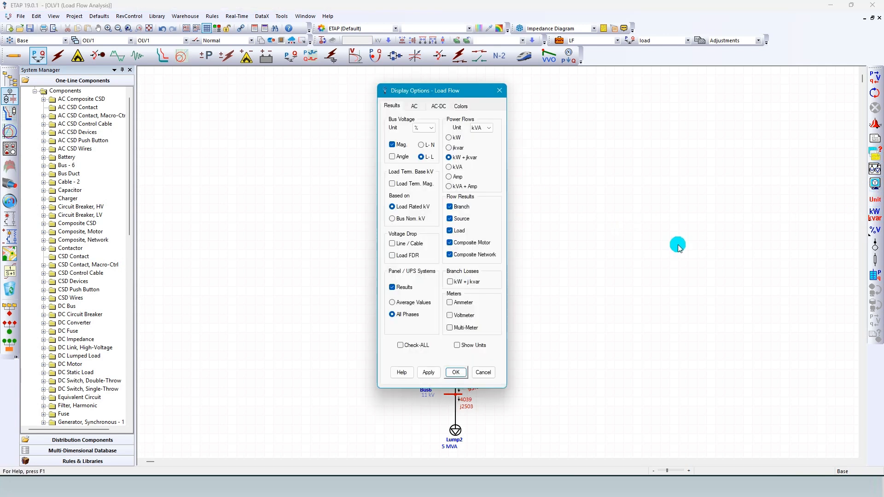
click(393, 157)
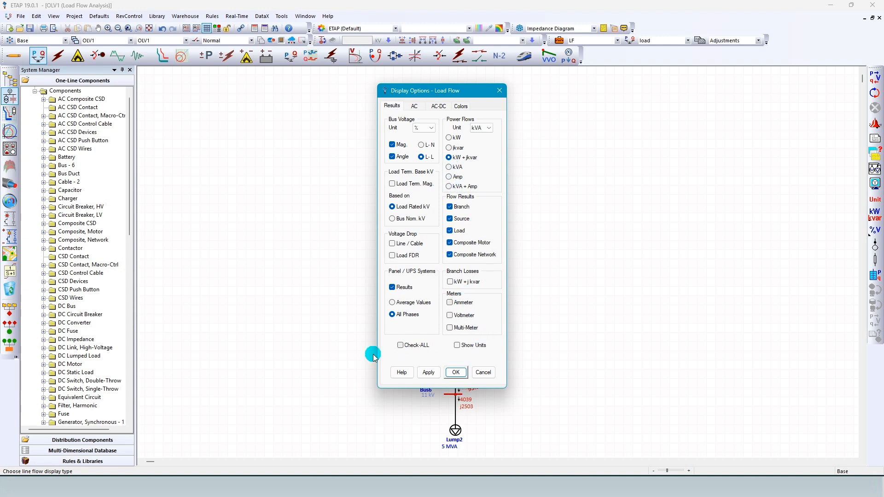
click(456, 372)
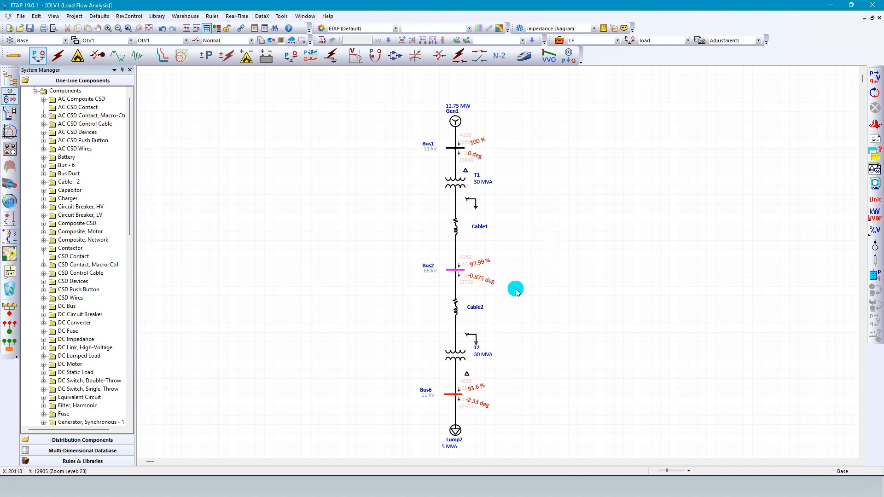
scroll(516, 291, up, 1)
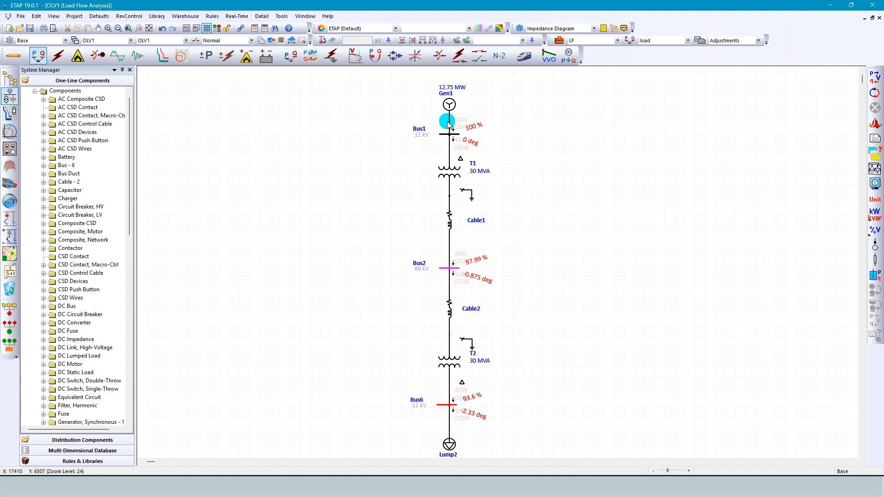
click(473, 126)
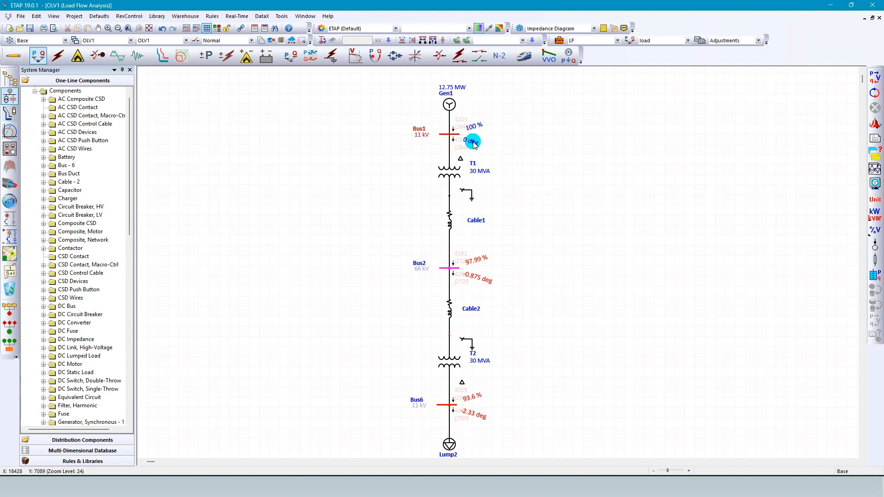